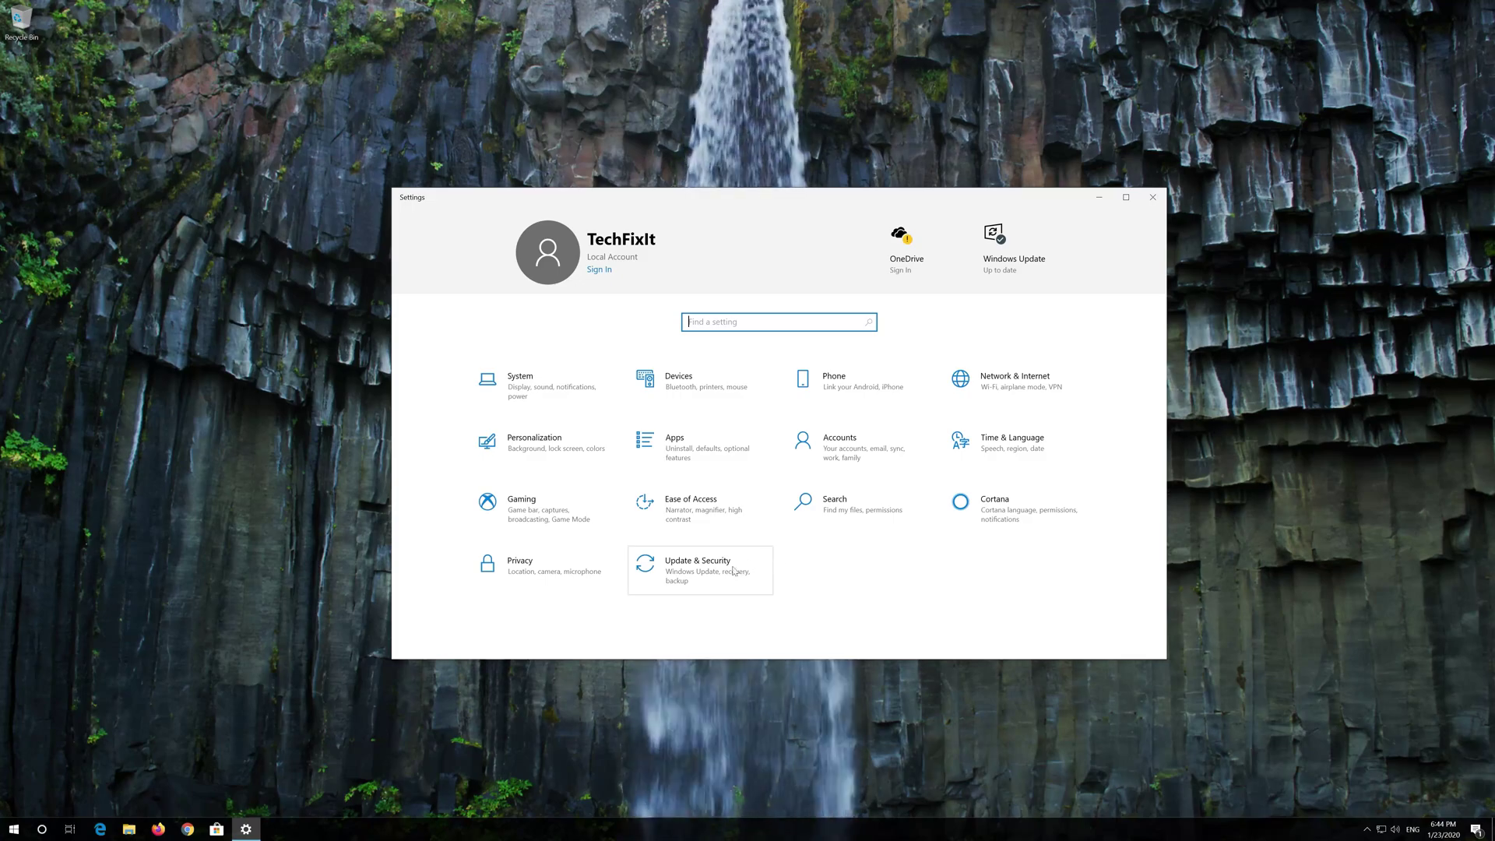
- Run the Windows Update troubleshooter from the Update & Security settings and close it once troubleshooting has completed
left_click(730, 571)
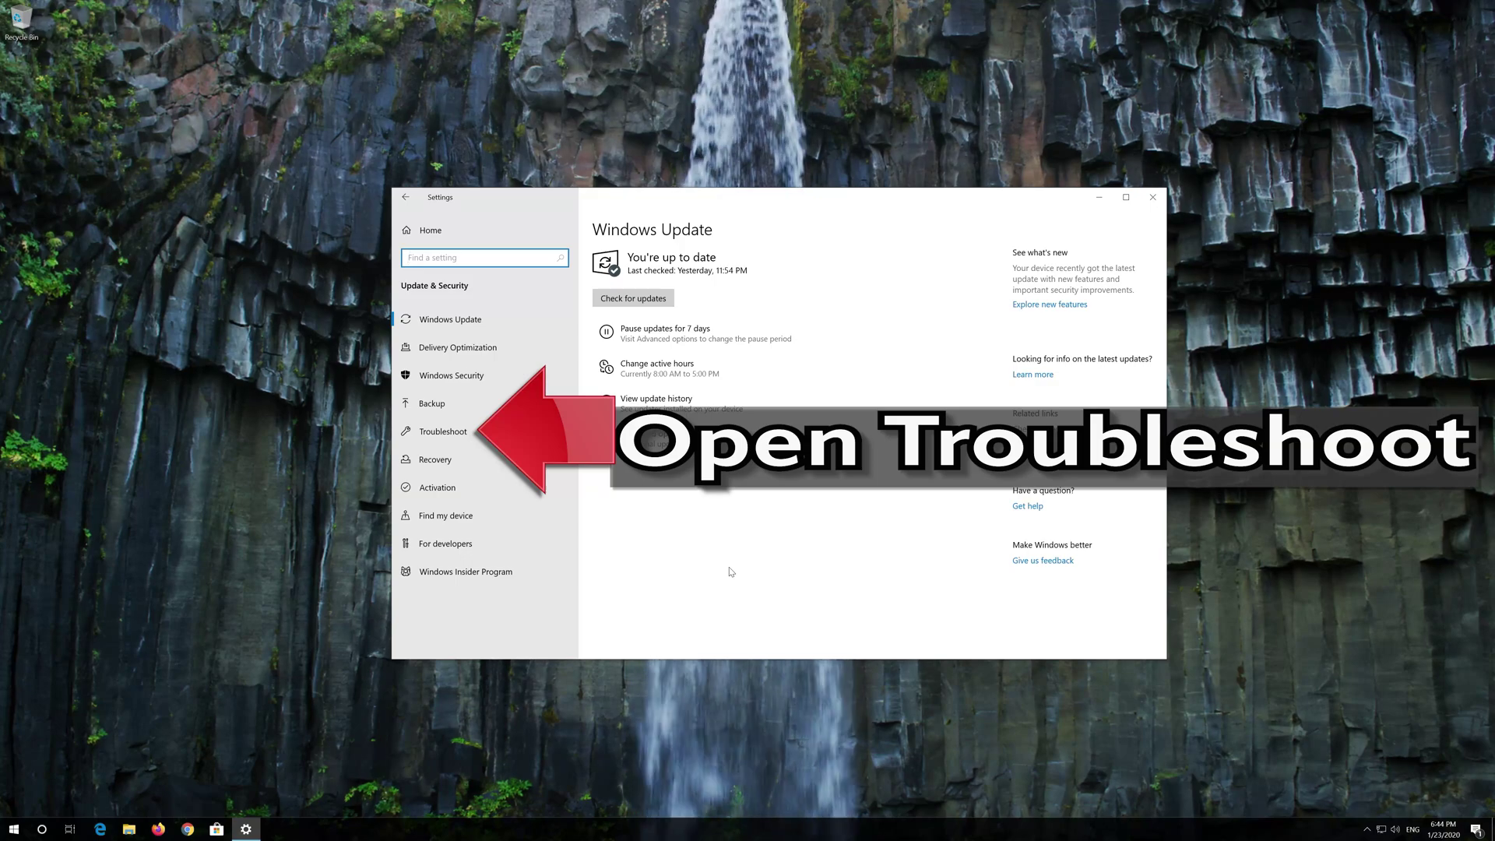
left_click(464, 433)
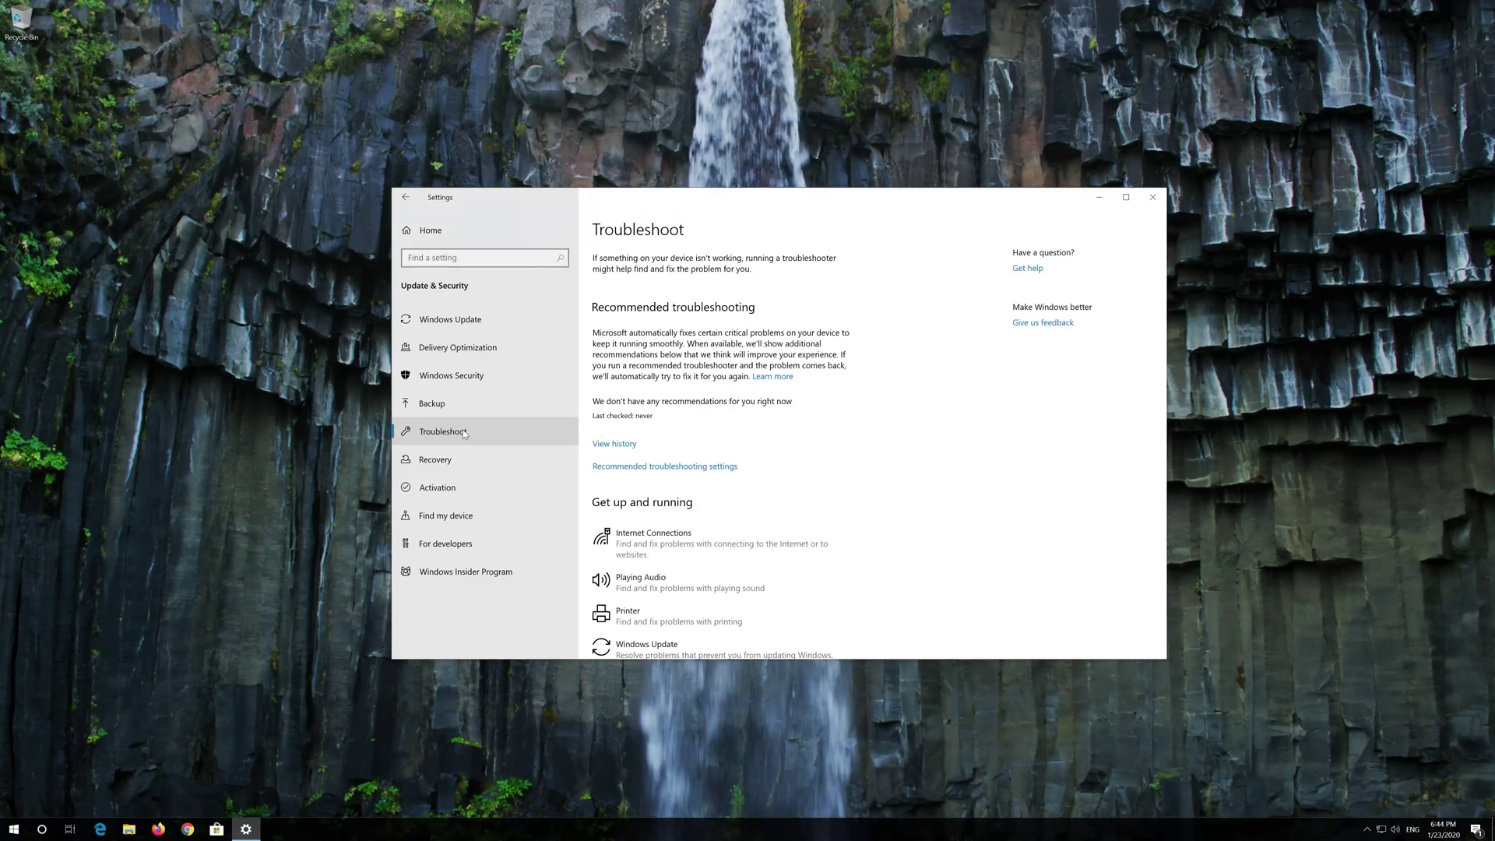
scroll(724, 482, "down", 3)
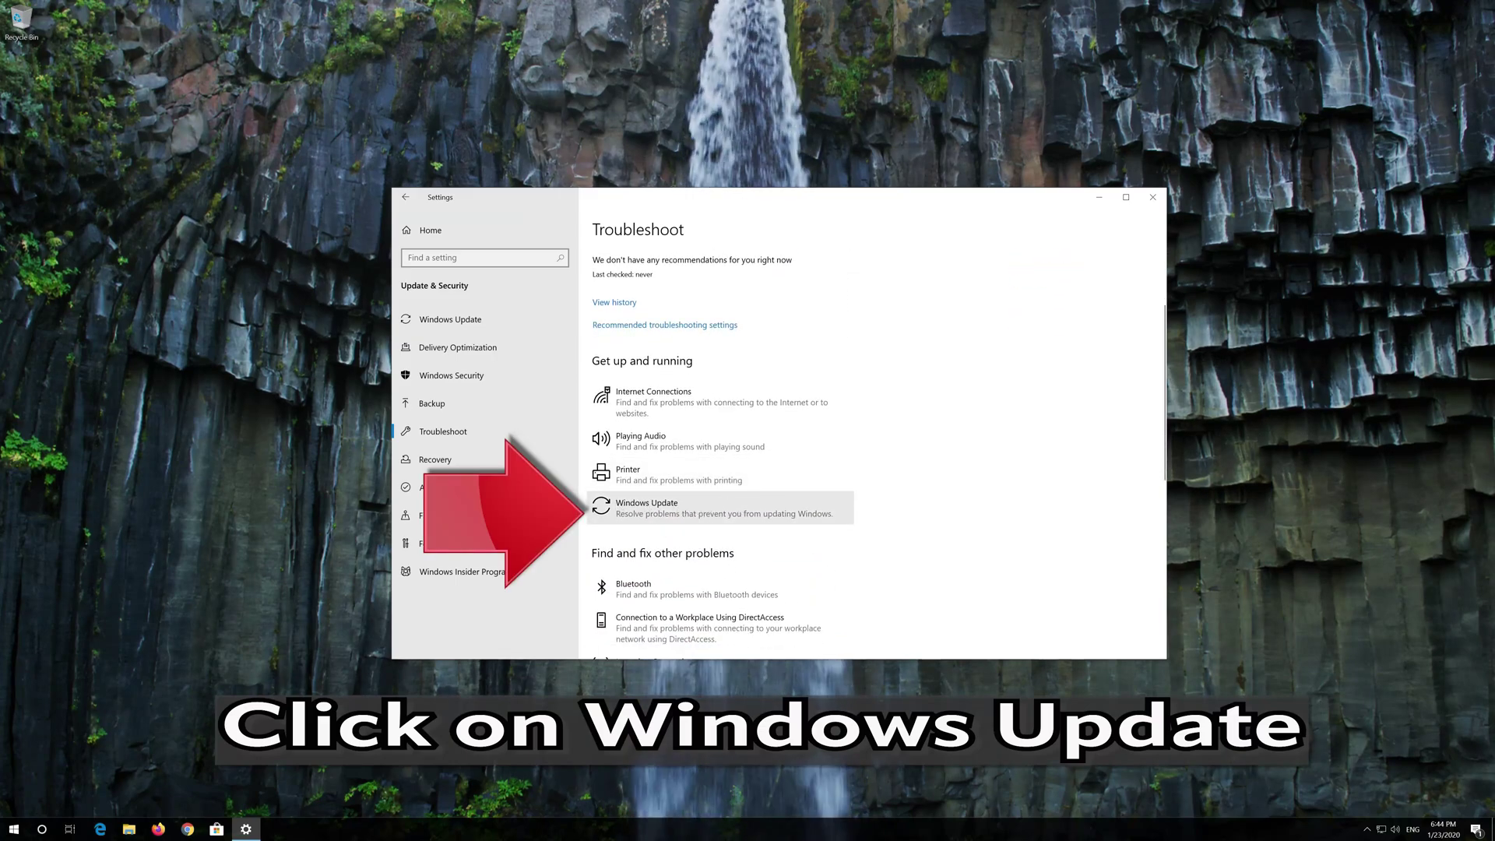
left_click(656, 513)
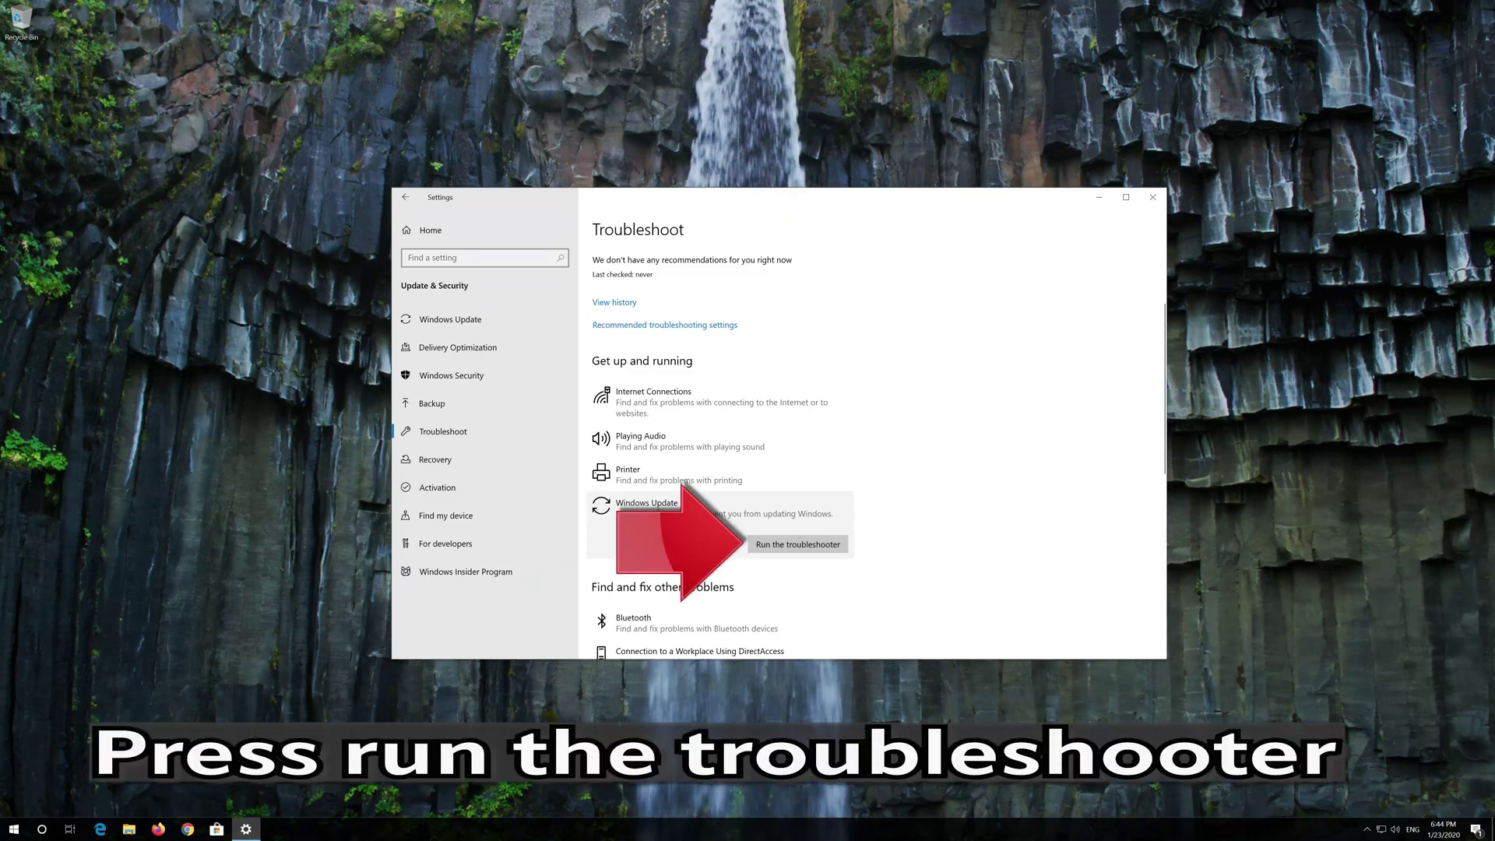
left_click(778, 551)
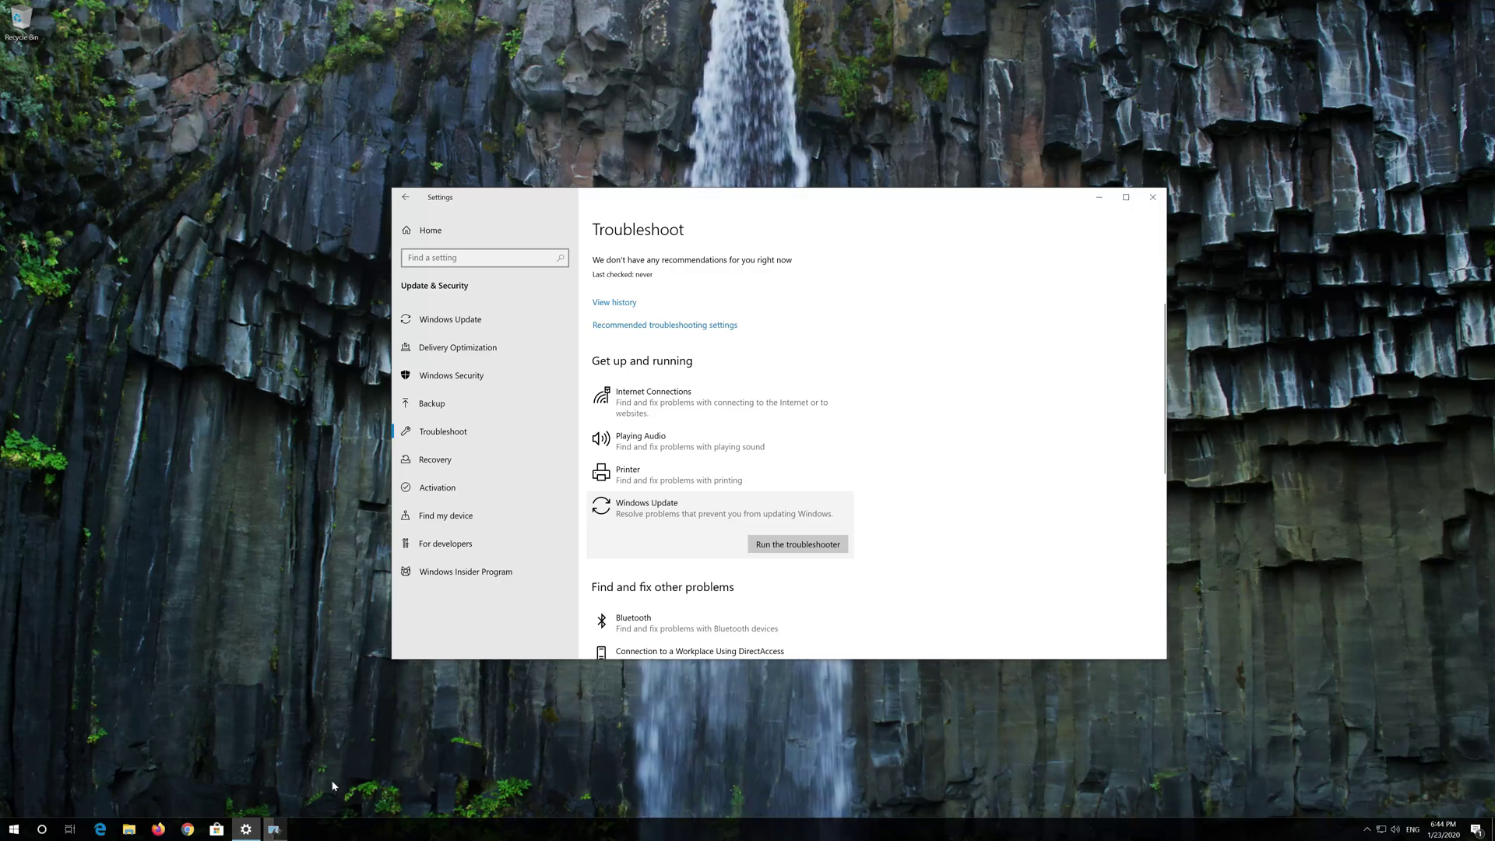
left_click(279, 831)
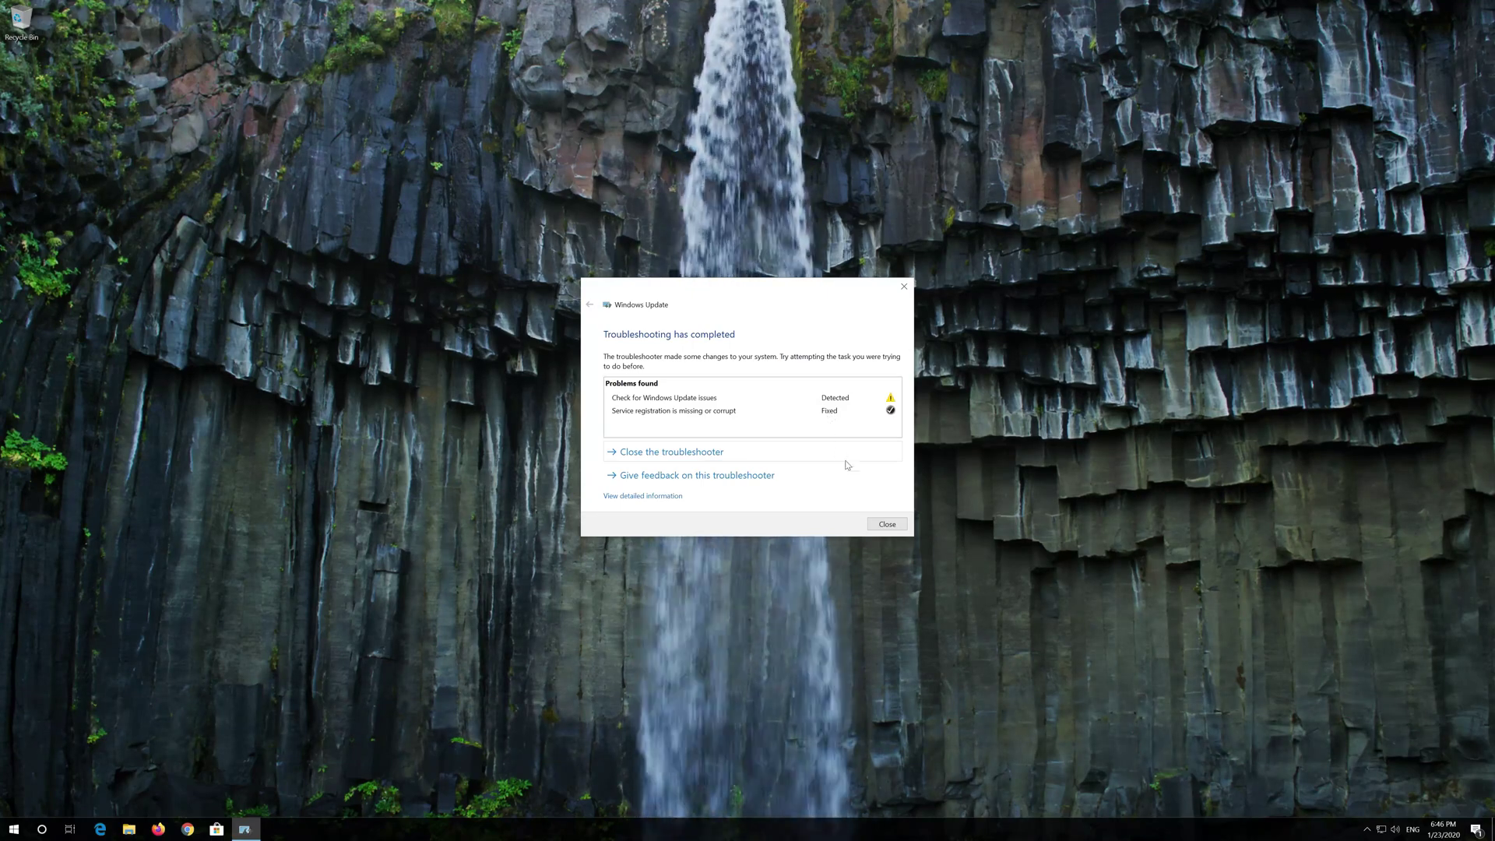
left_click(885, 522)
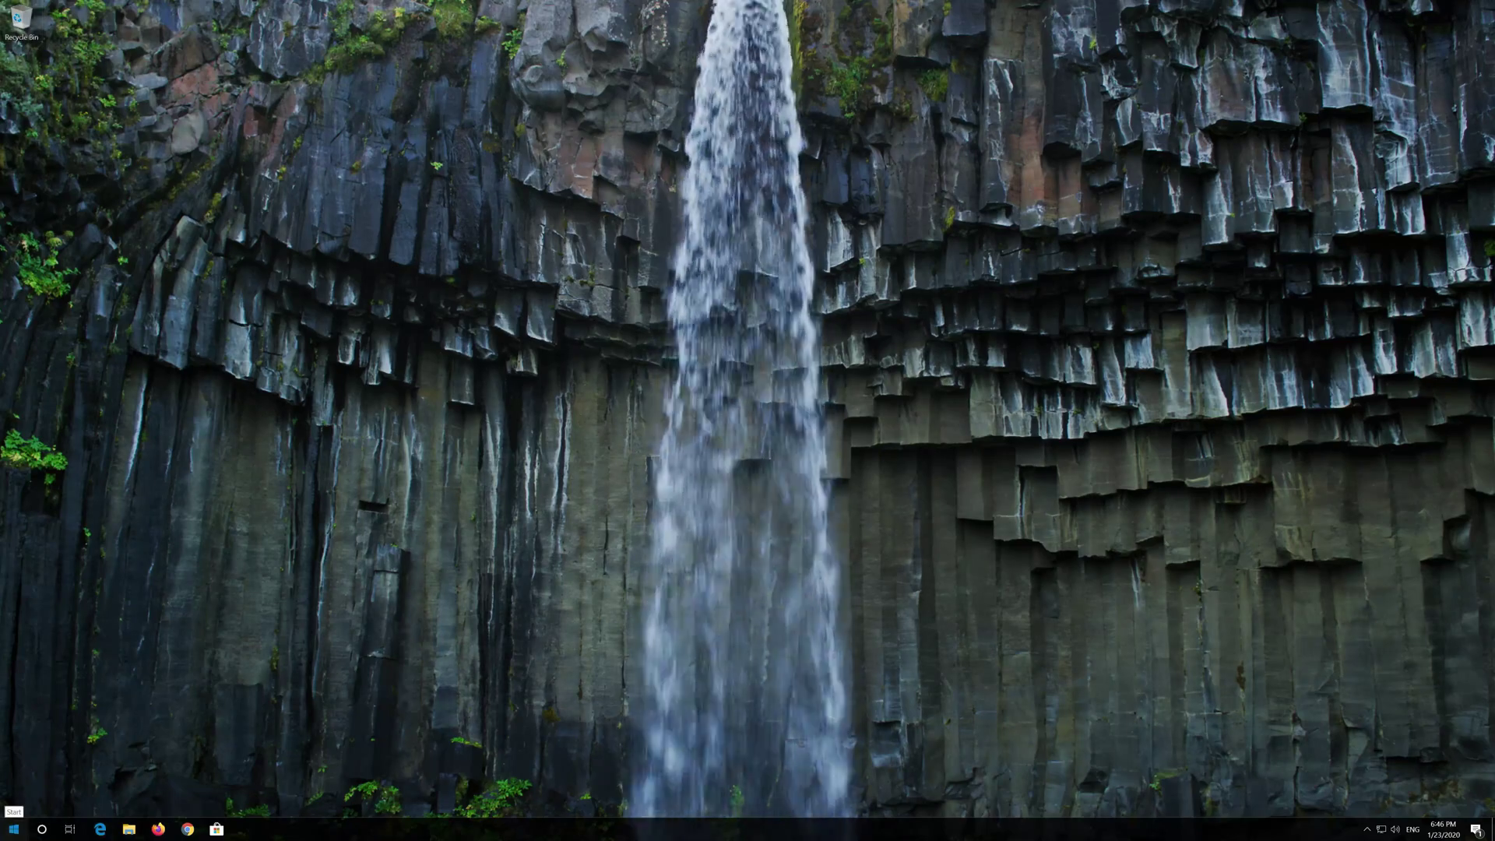
- Restart the computer after the troubleshooting
left_click(9, 827)
left_click(14, 804)
left_click(22, 777)
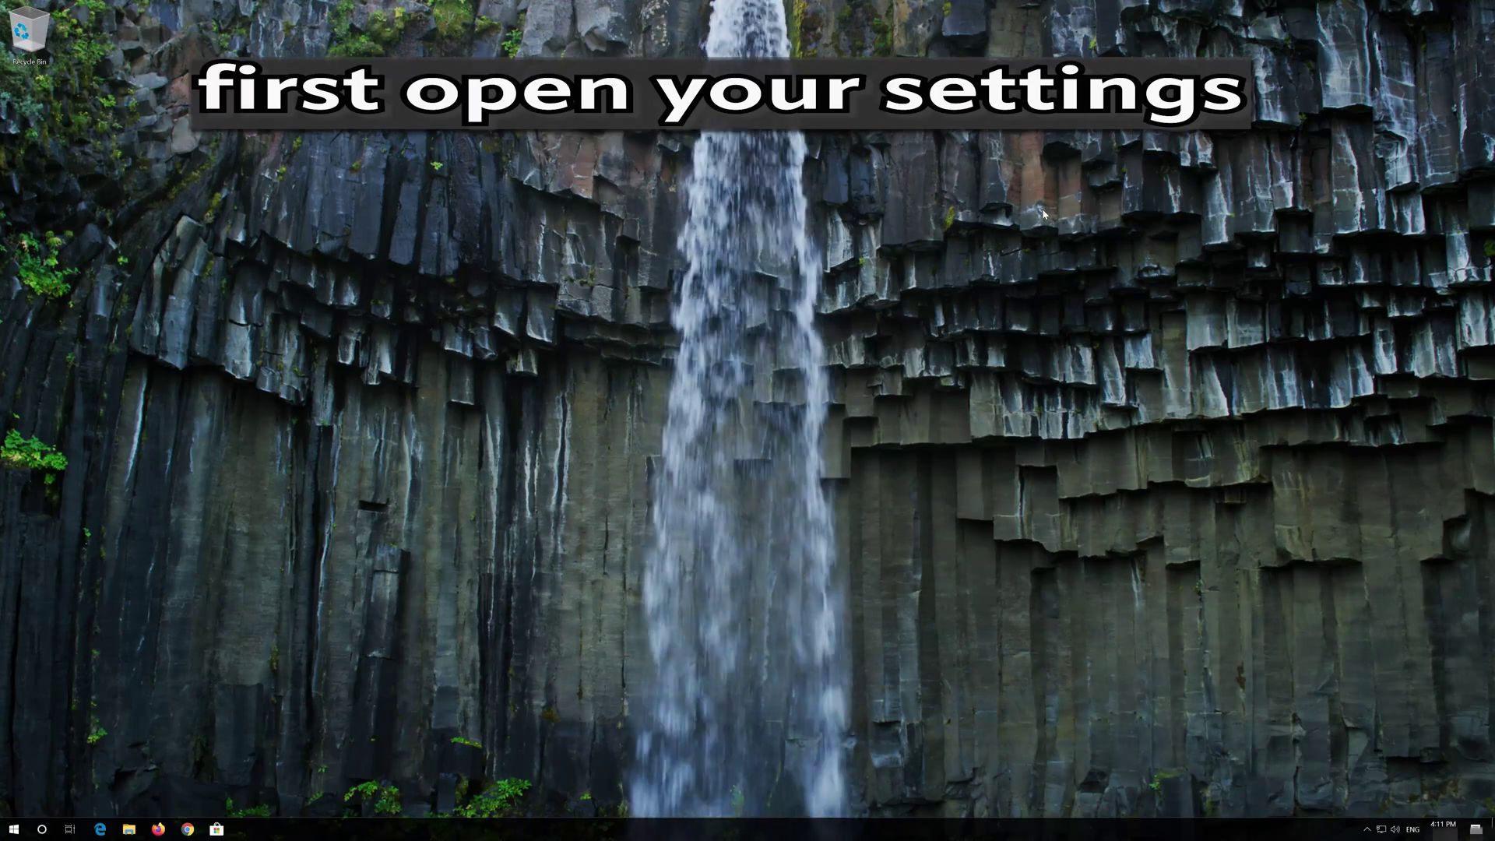
- Restart the PC into Advanced startup from the Recovery page of the Update & Security settings
key("super")
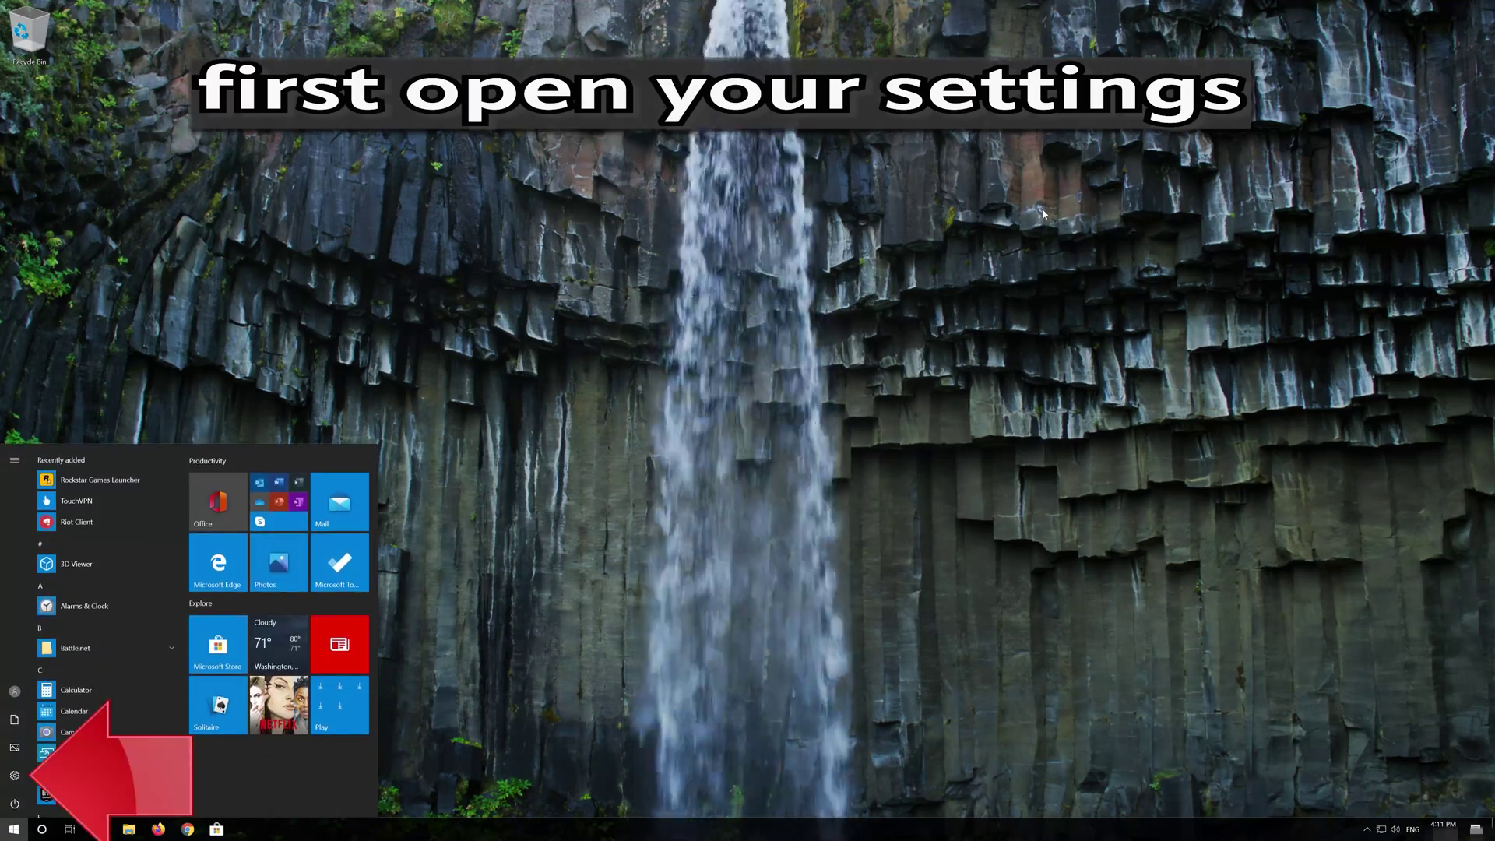
left_click(22, 776)
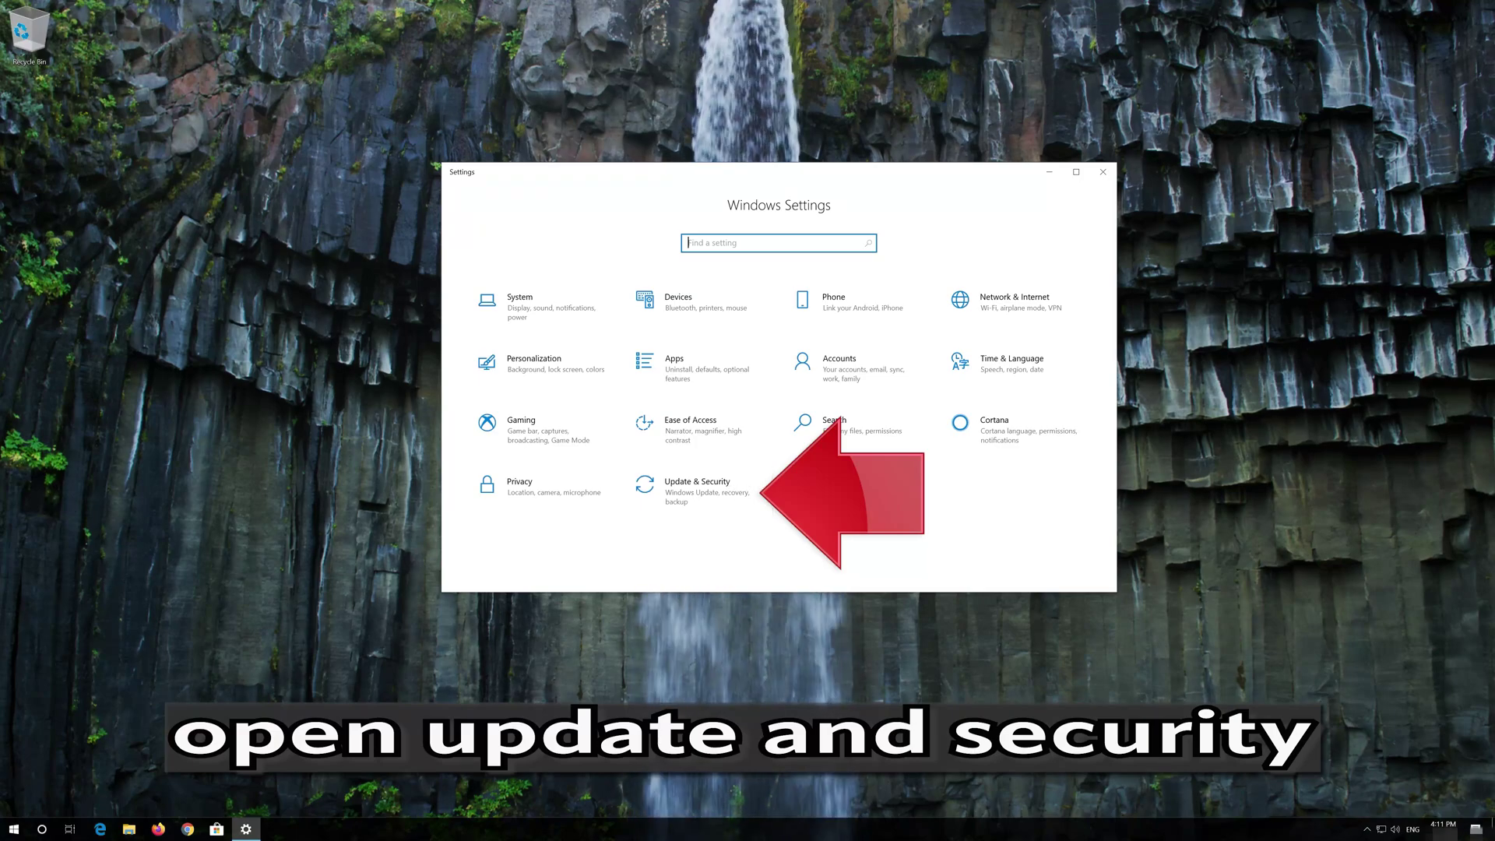
left_click(711, 492)
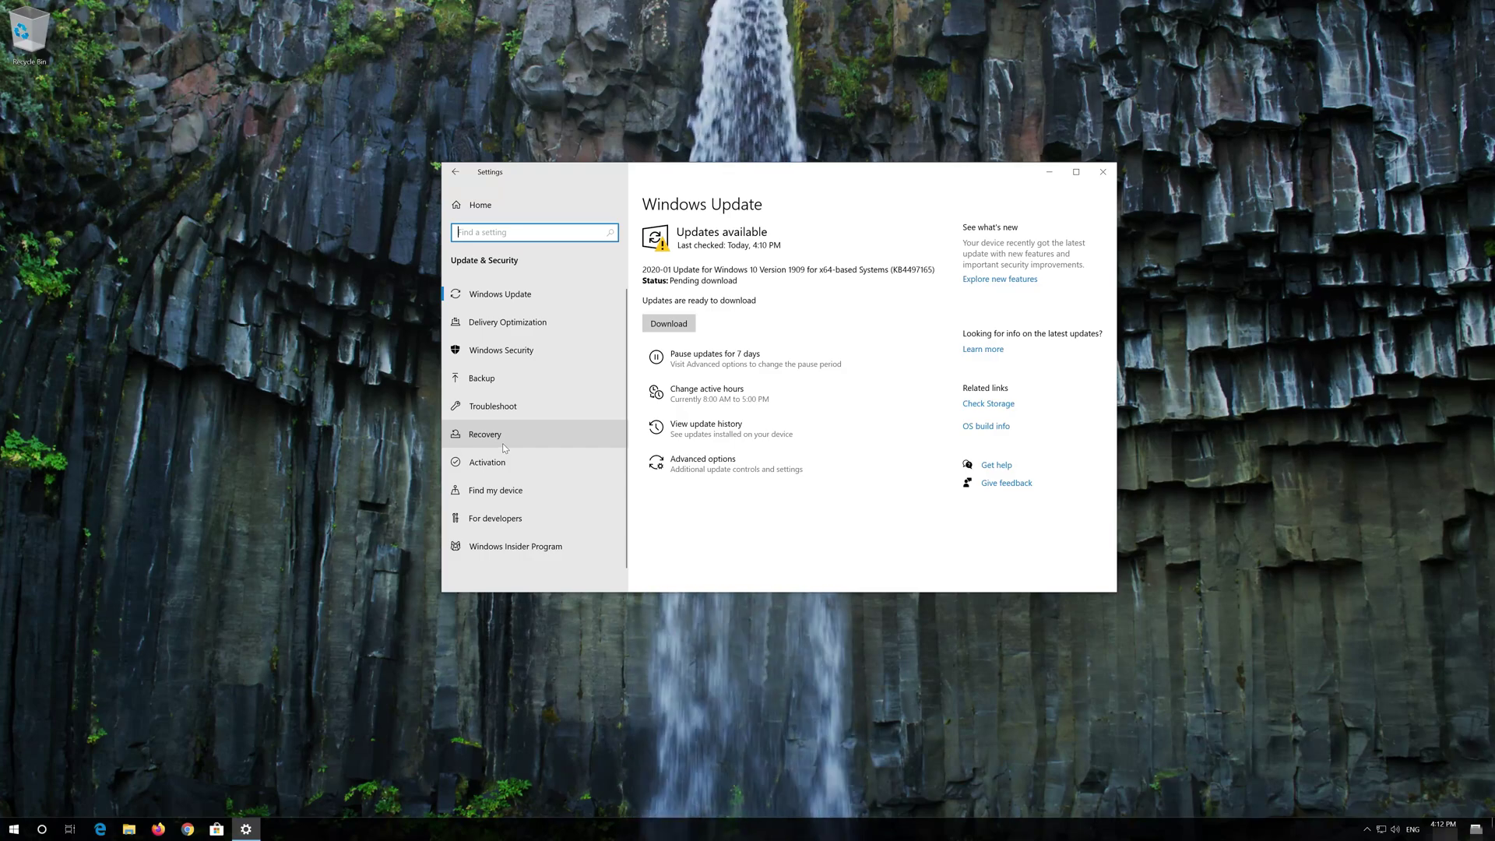
left_click(502, 444)
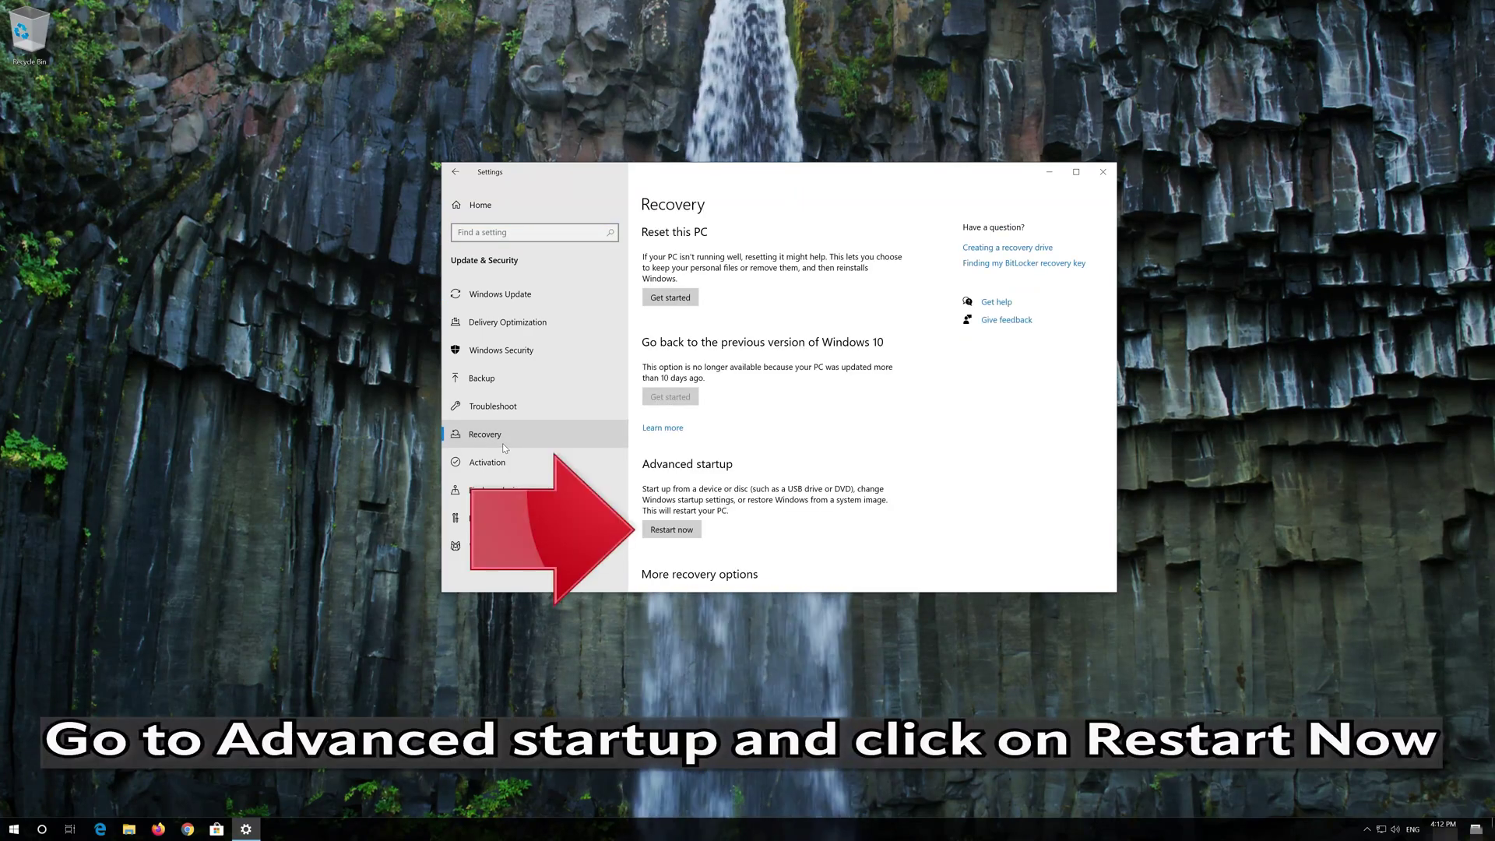
left_click(660, 531)
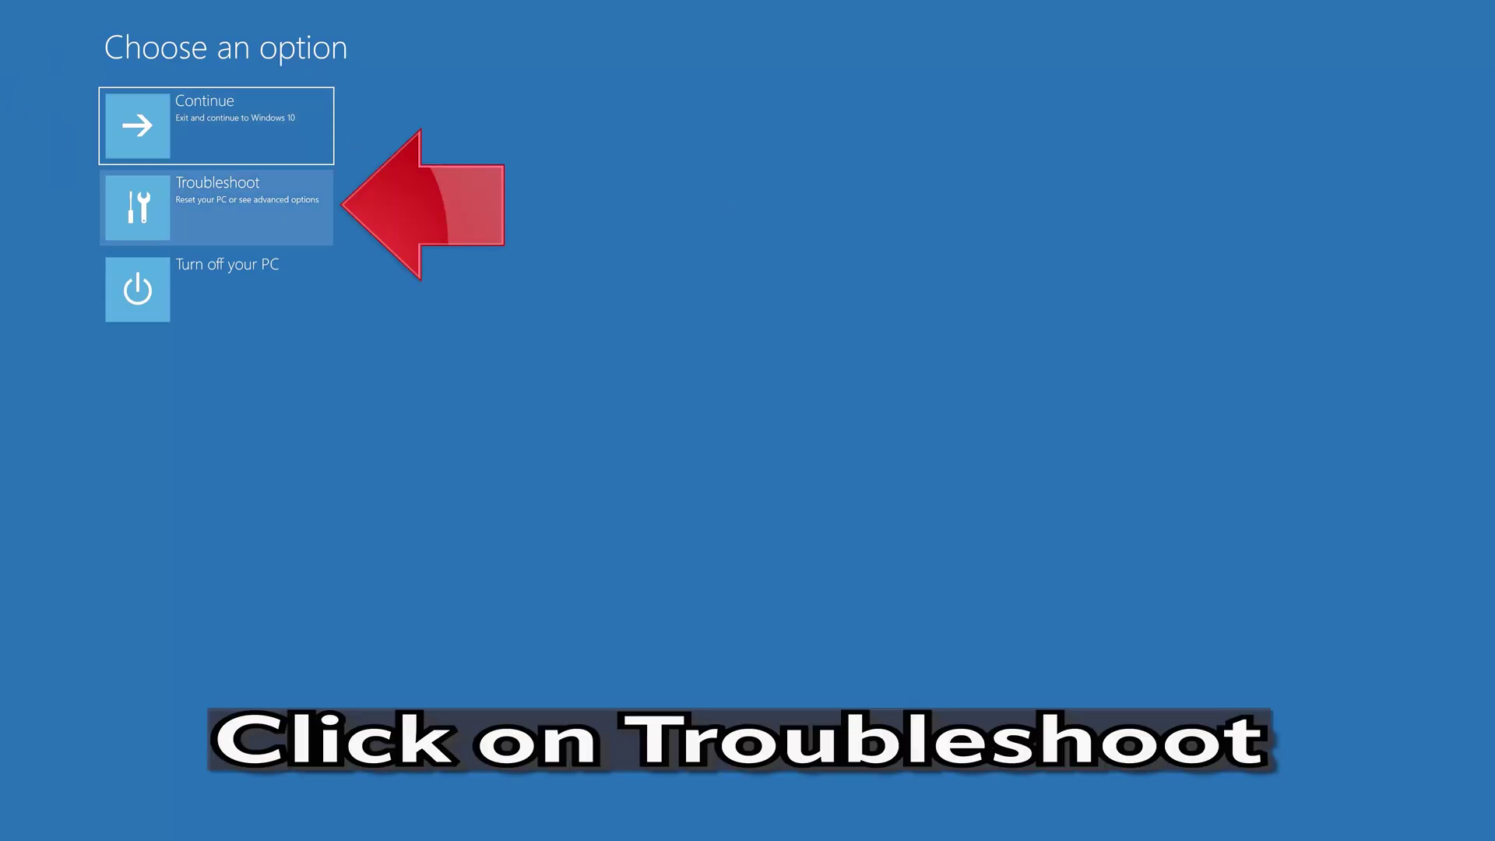
- Restart through the advanced troubleshooting option Startup Settings and boot with Enable Safe Mode
left_click(208, 209)
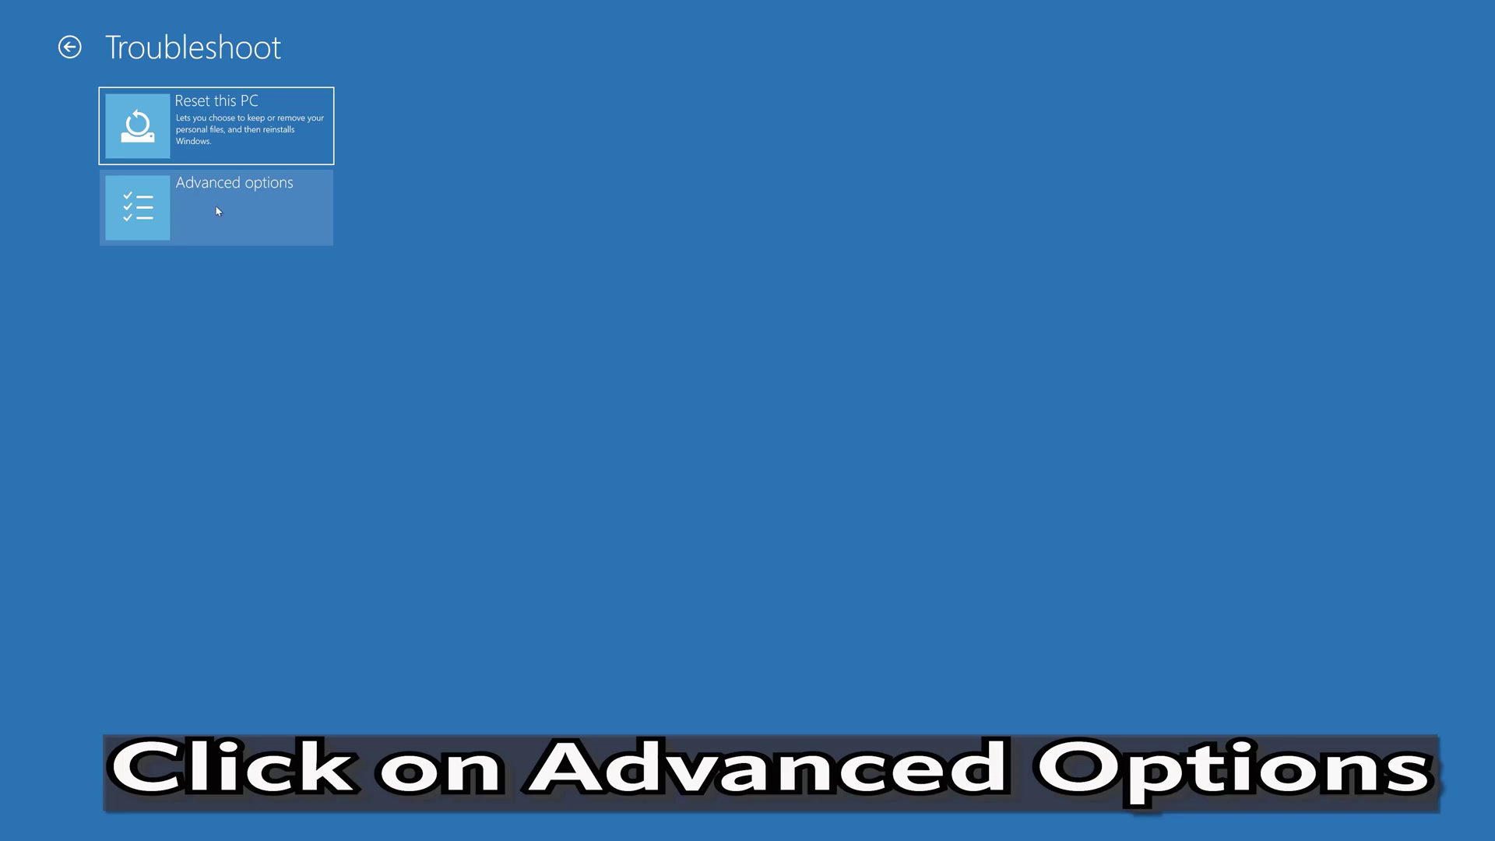
left_click(218, 211)
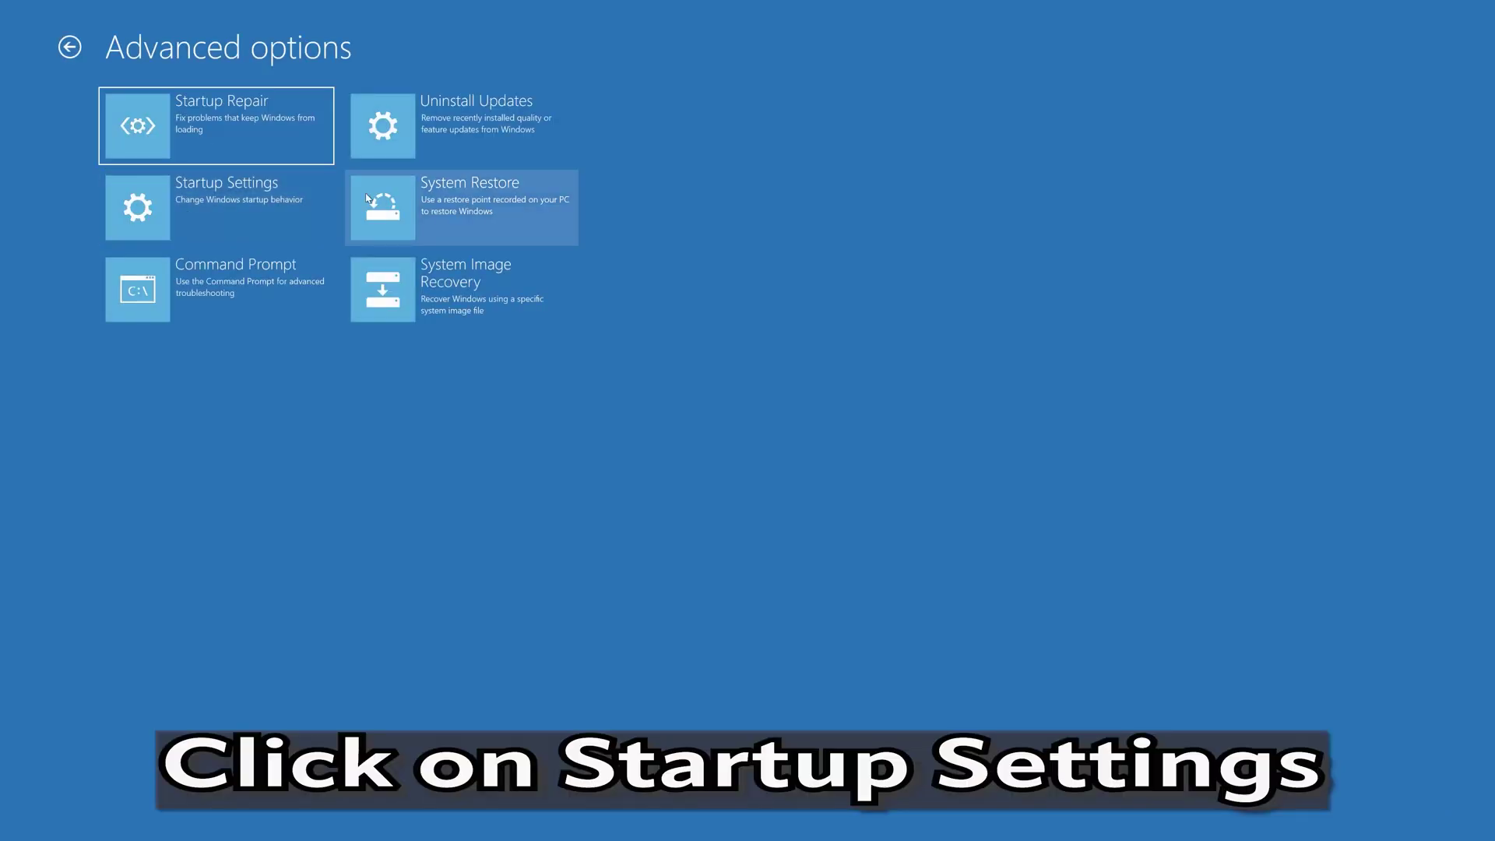
left_click(232, 207)
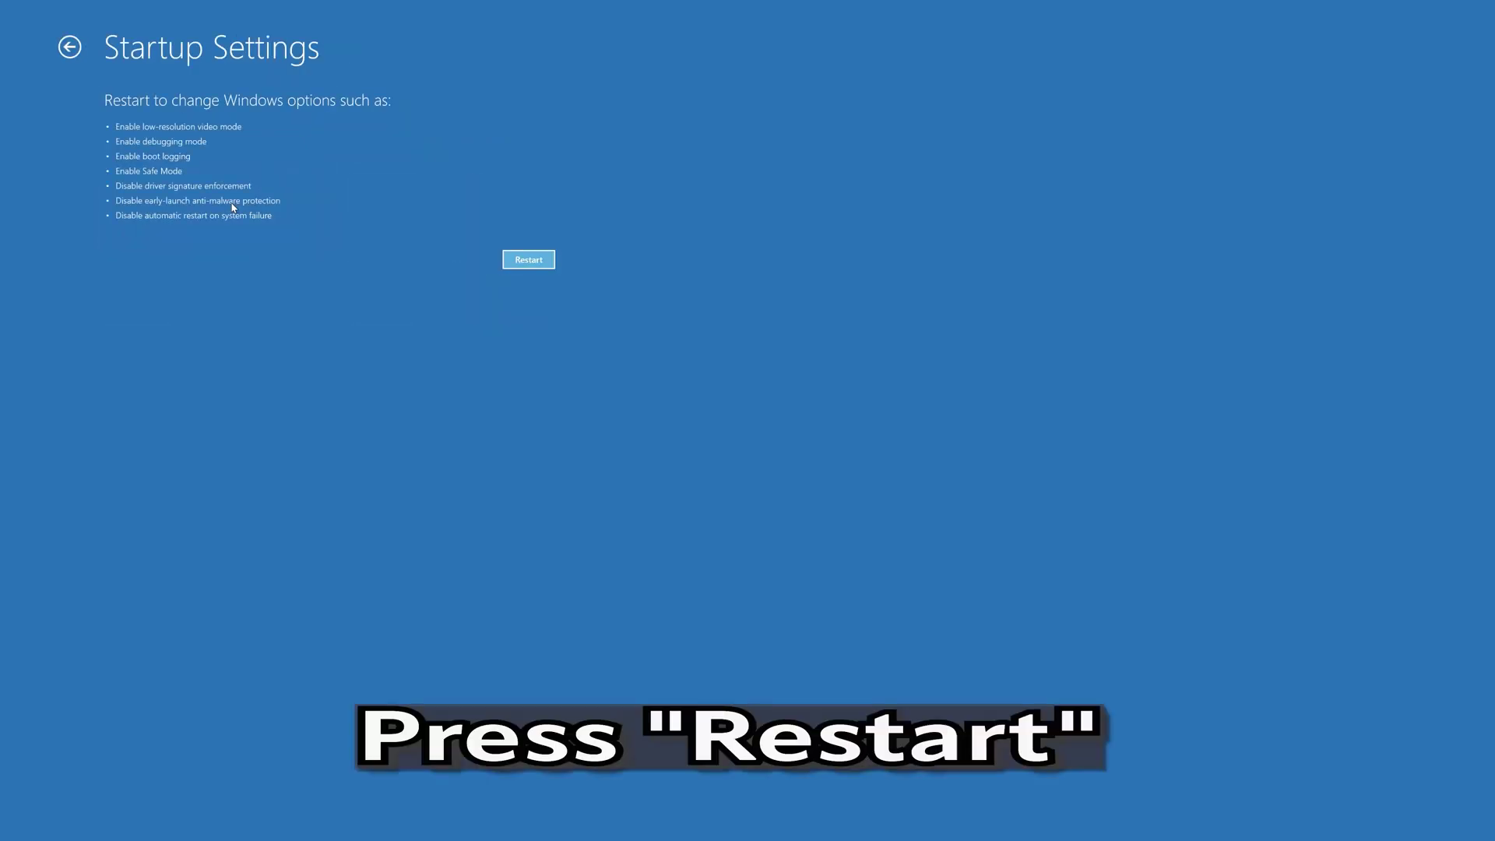
left_click(516, 262)
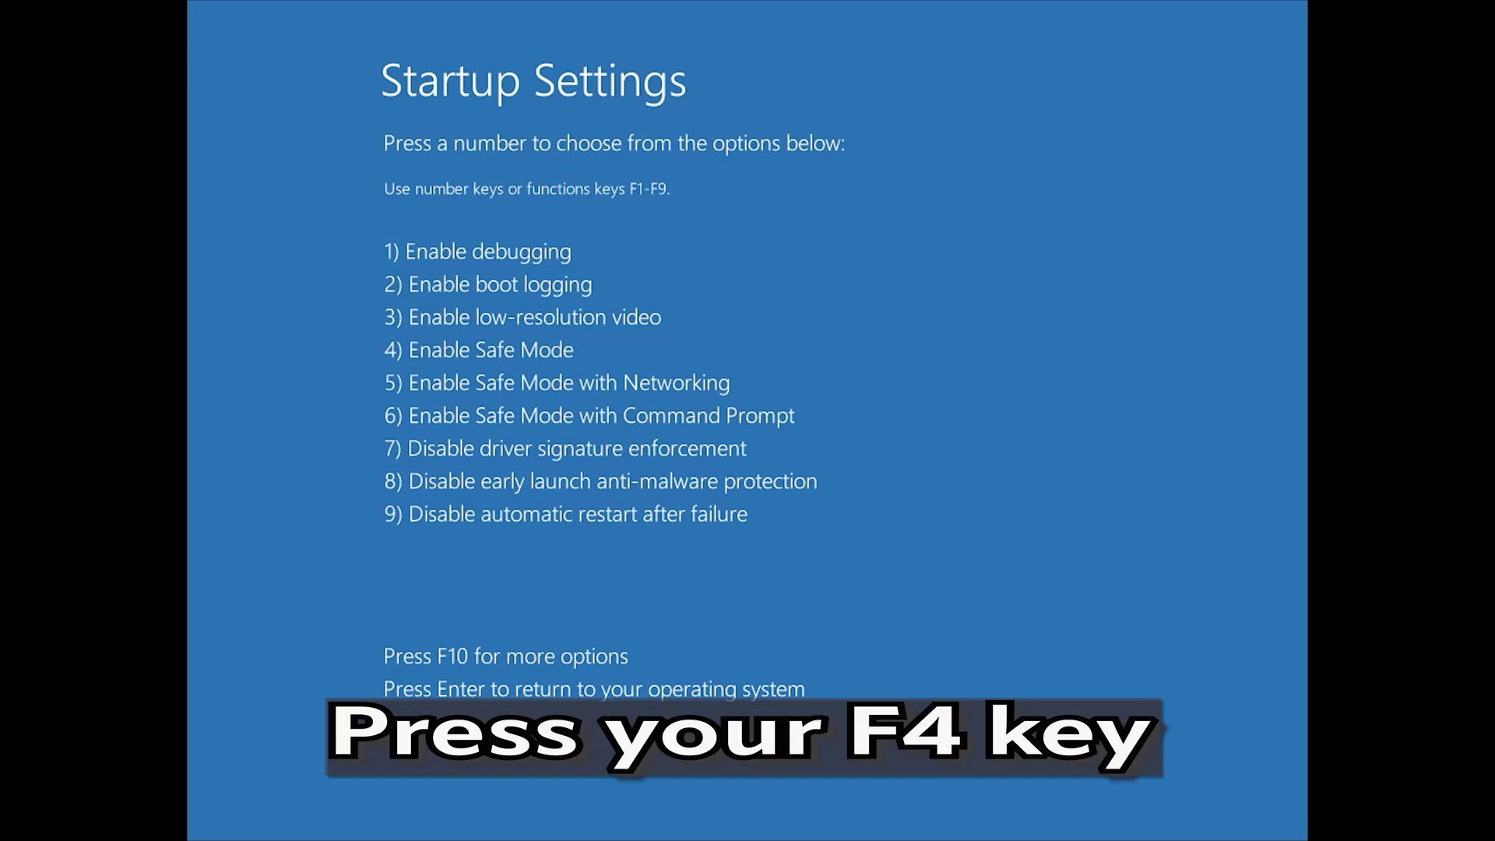
key("F4")
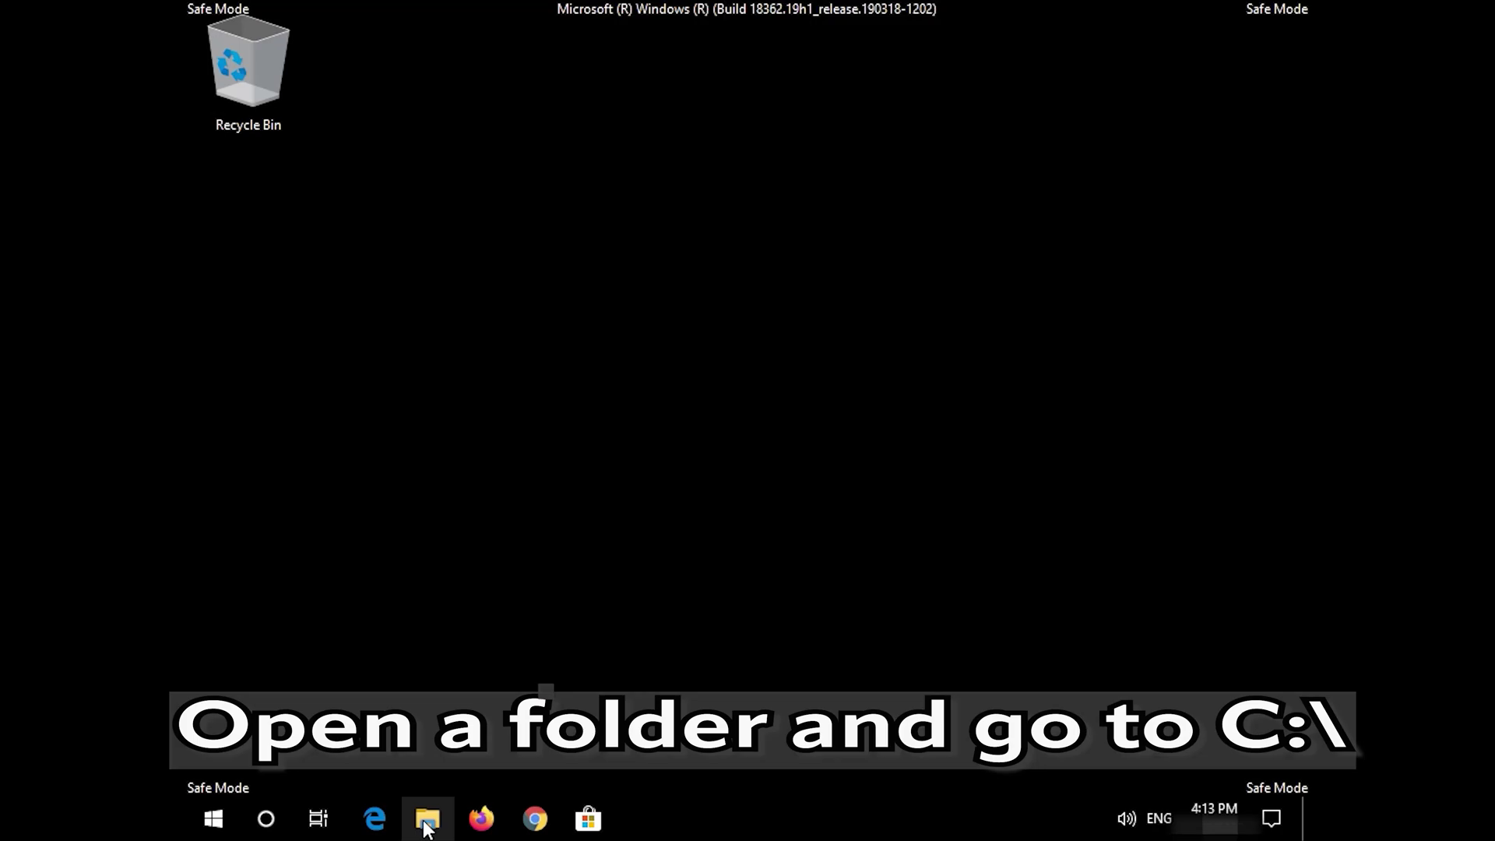
- Delete the SoftwareDistribution folder from the Windows folder on Local Disk (C:)
left_click(428, 819)
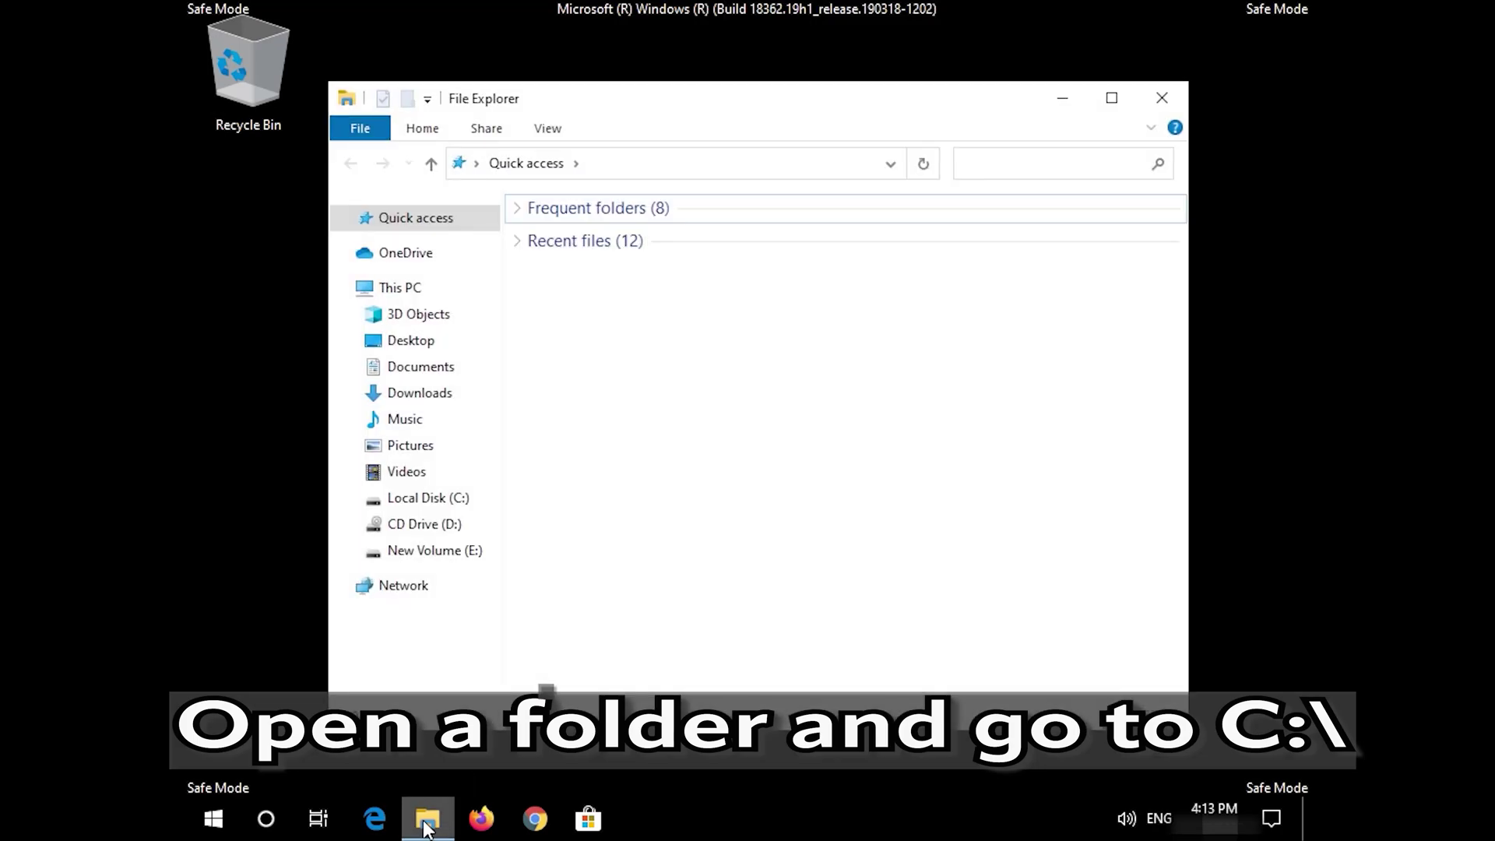
left_click(439, 499)
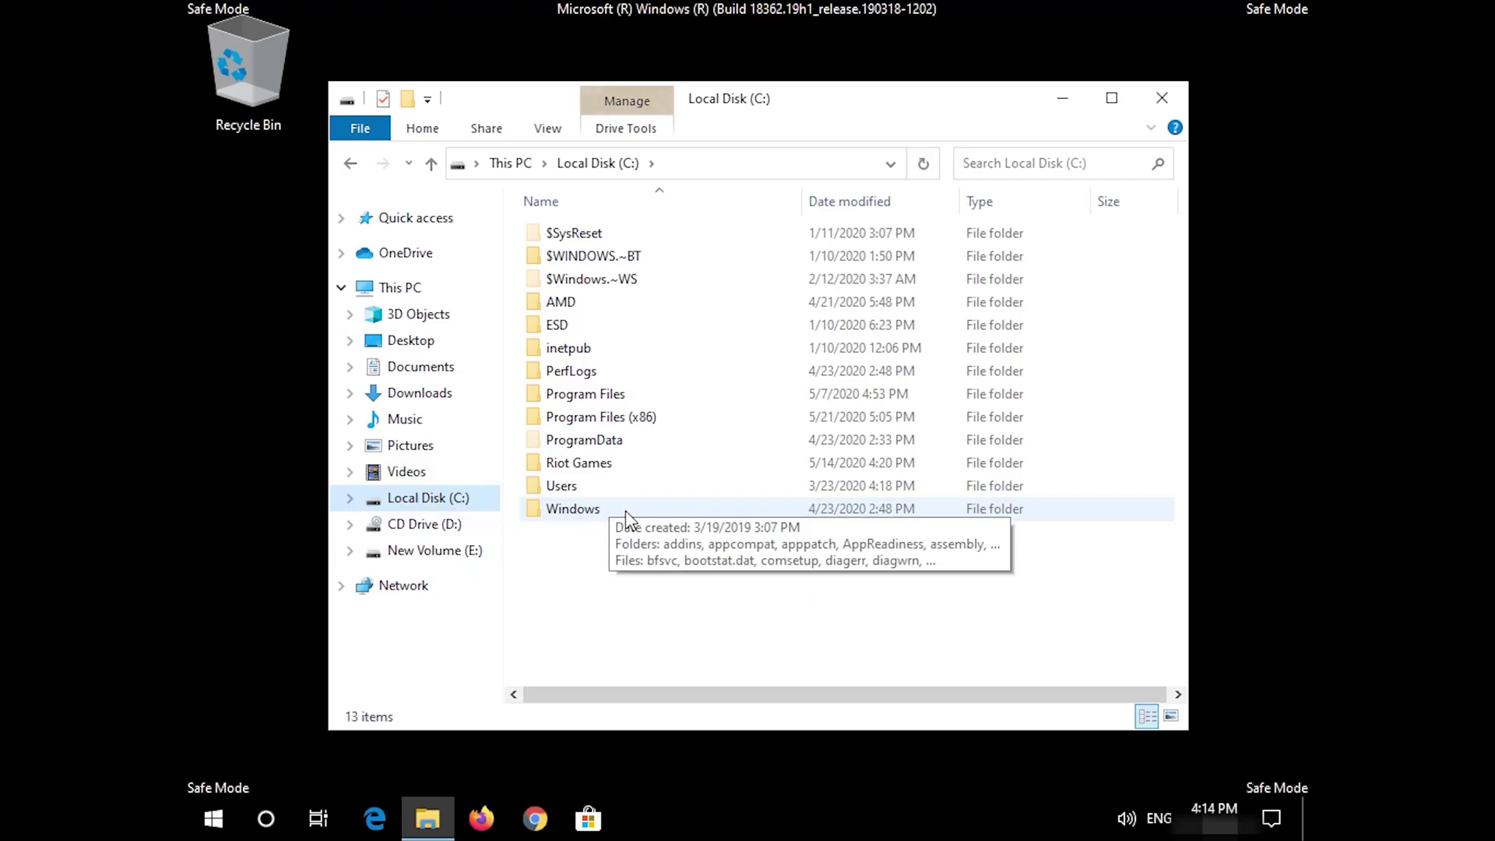
double_click(572, 509)
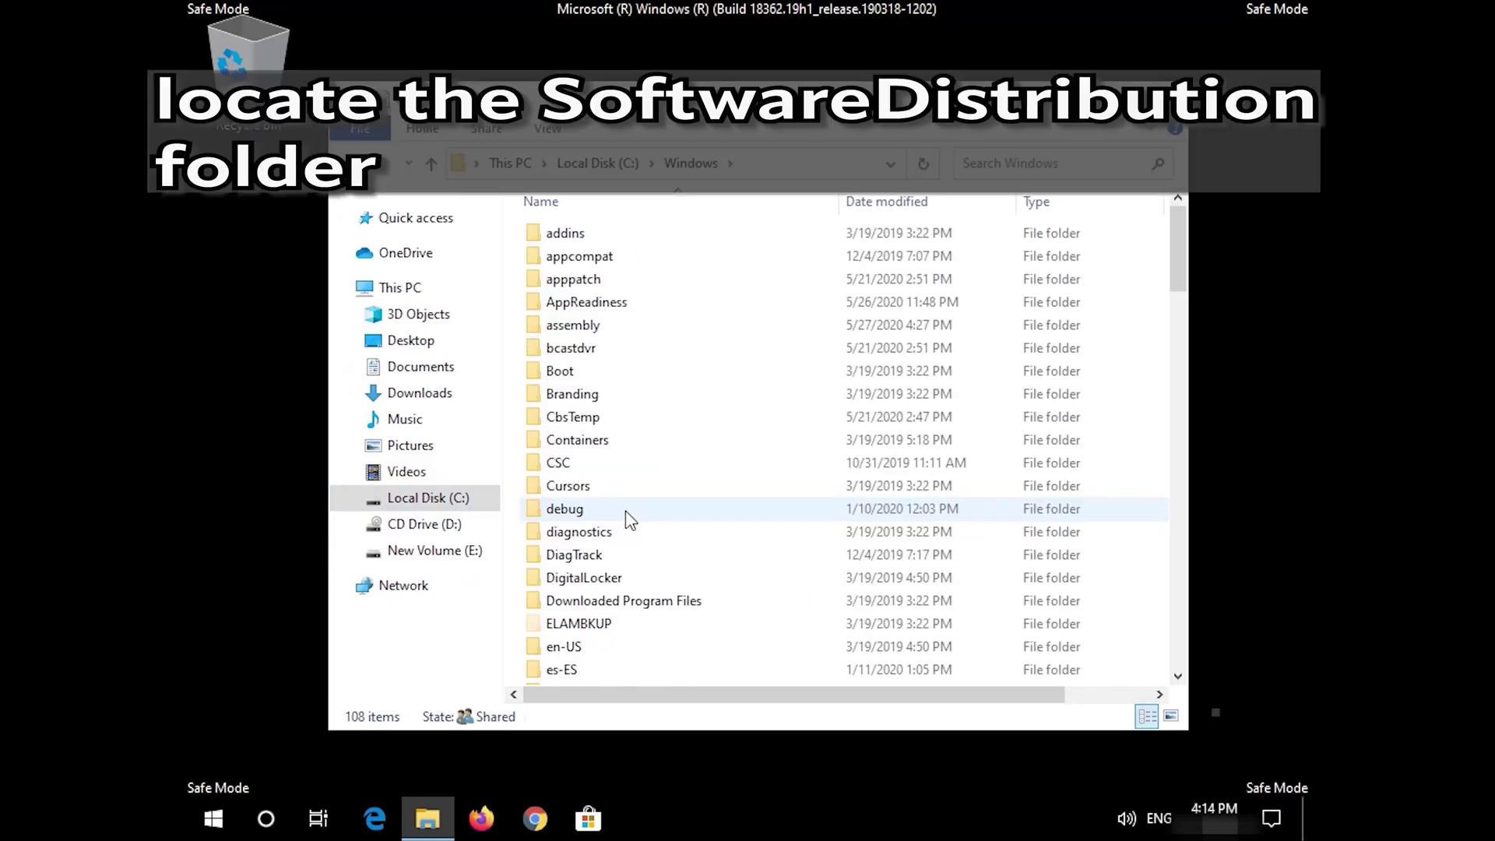
scroll(629, 520, "down", 20)
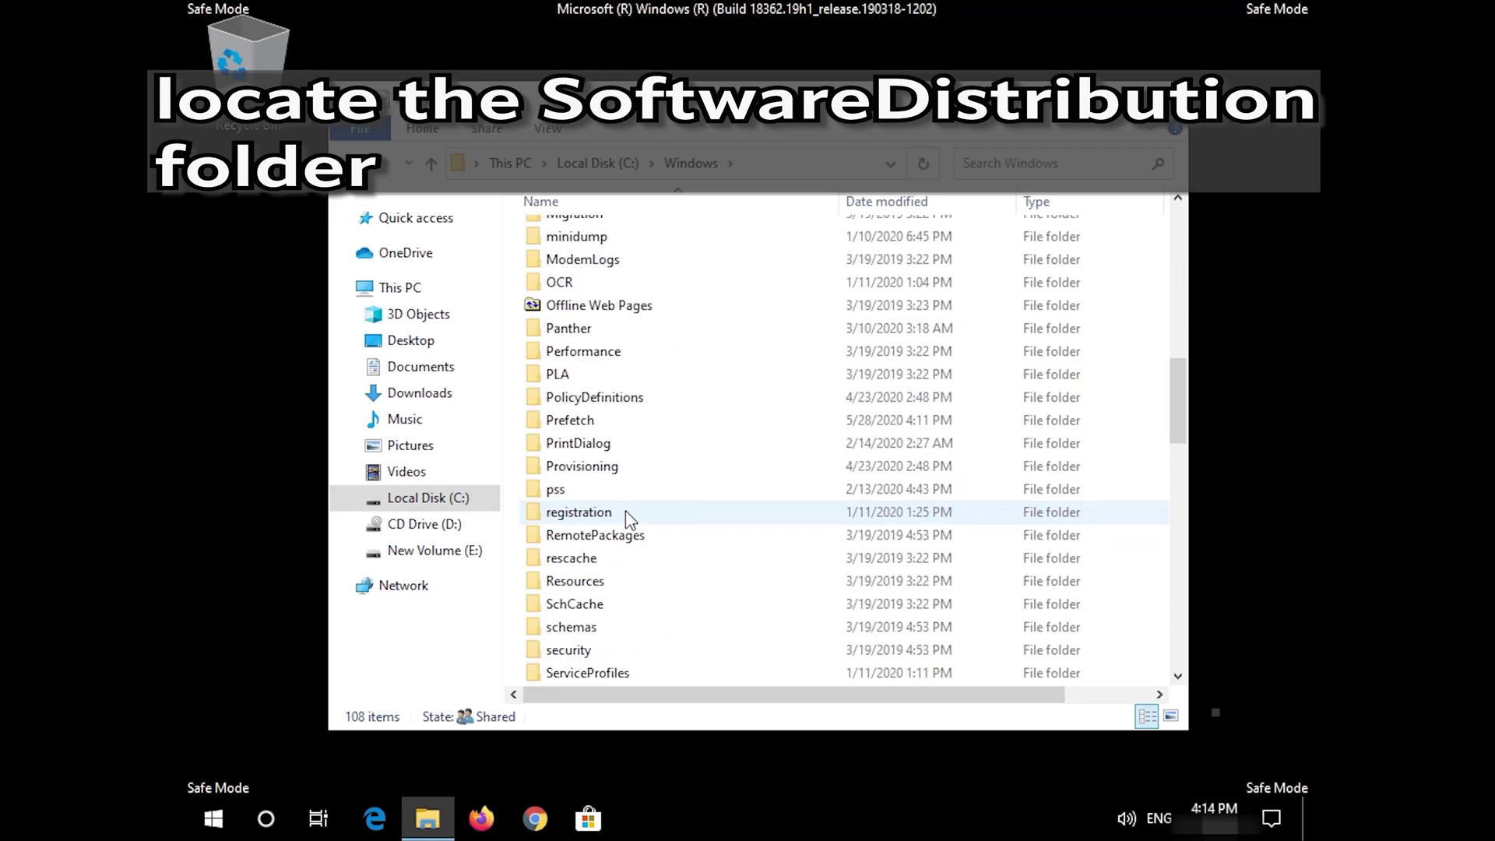
scroll(625, 511, "up", 2)
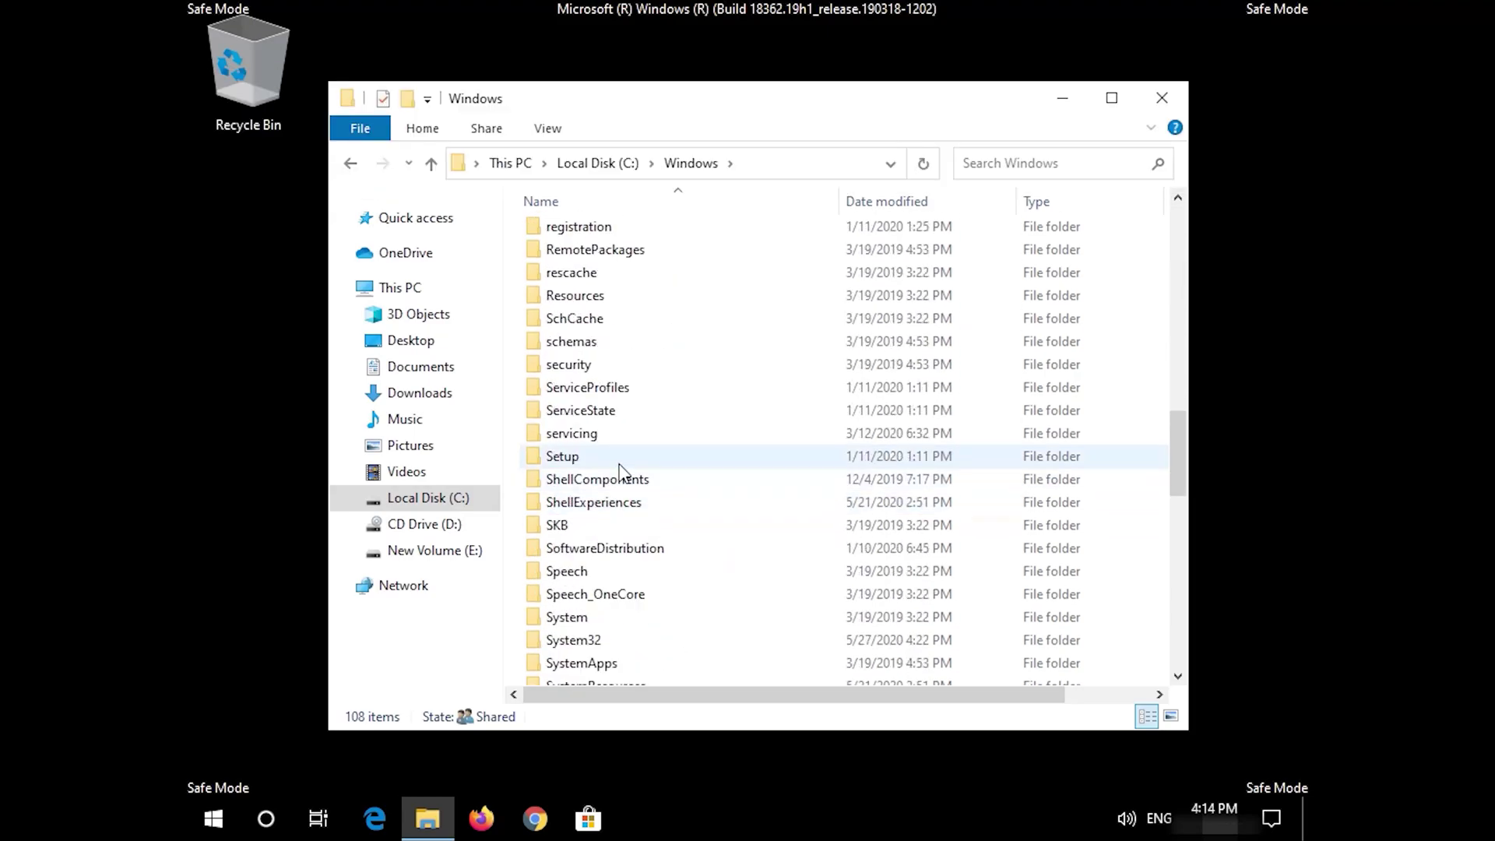
left_click(594, 547)
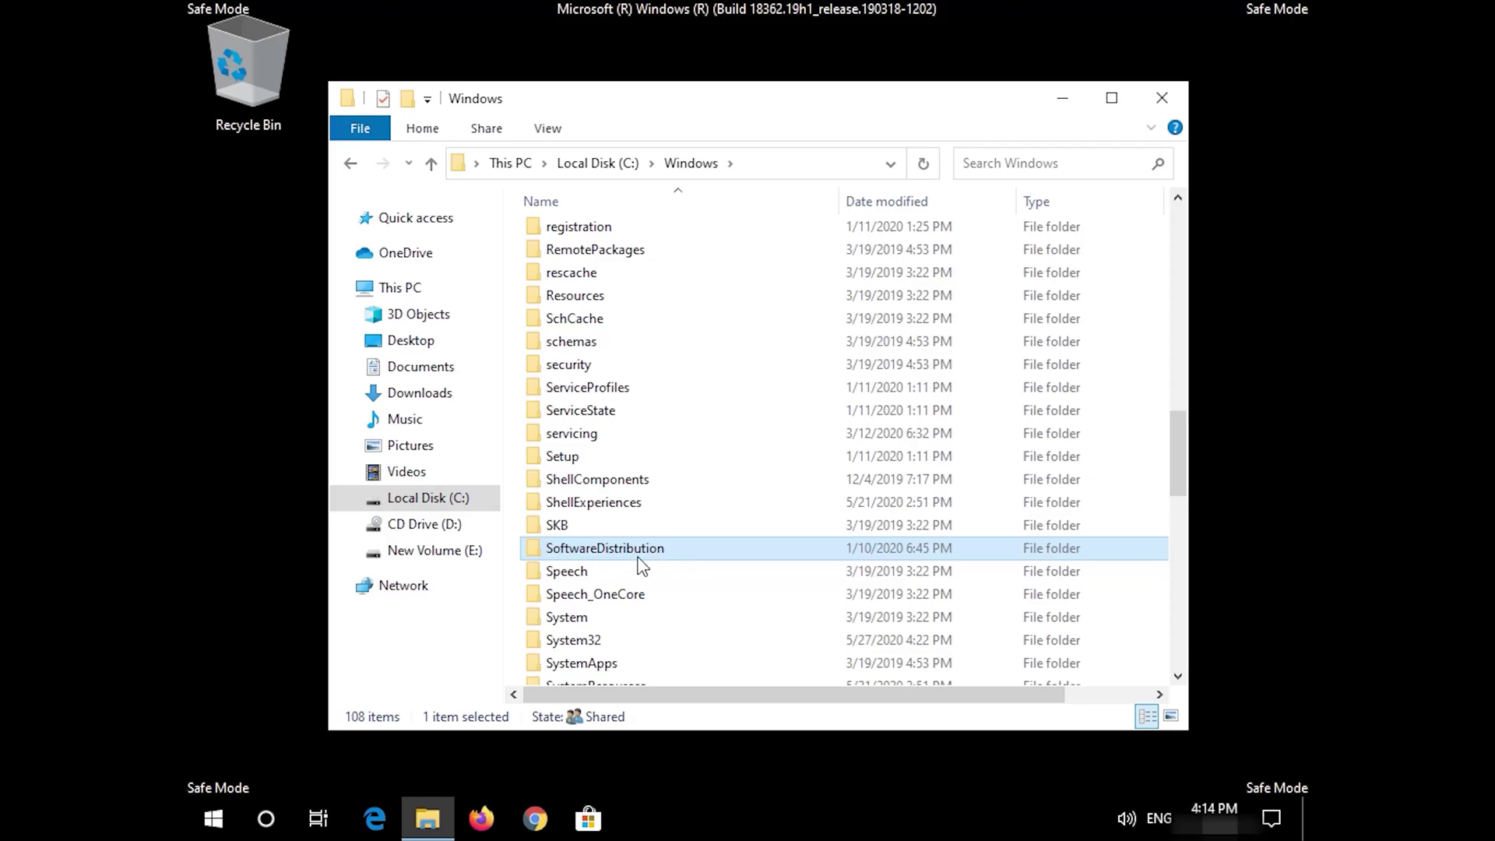
right_click(688, 548)
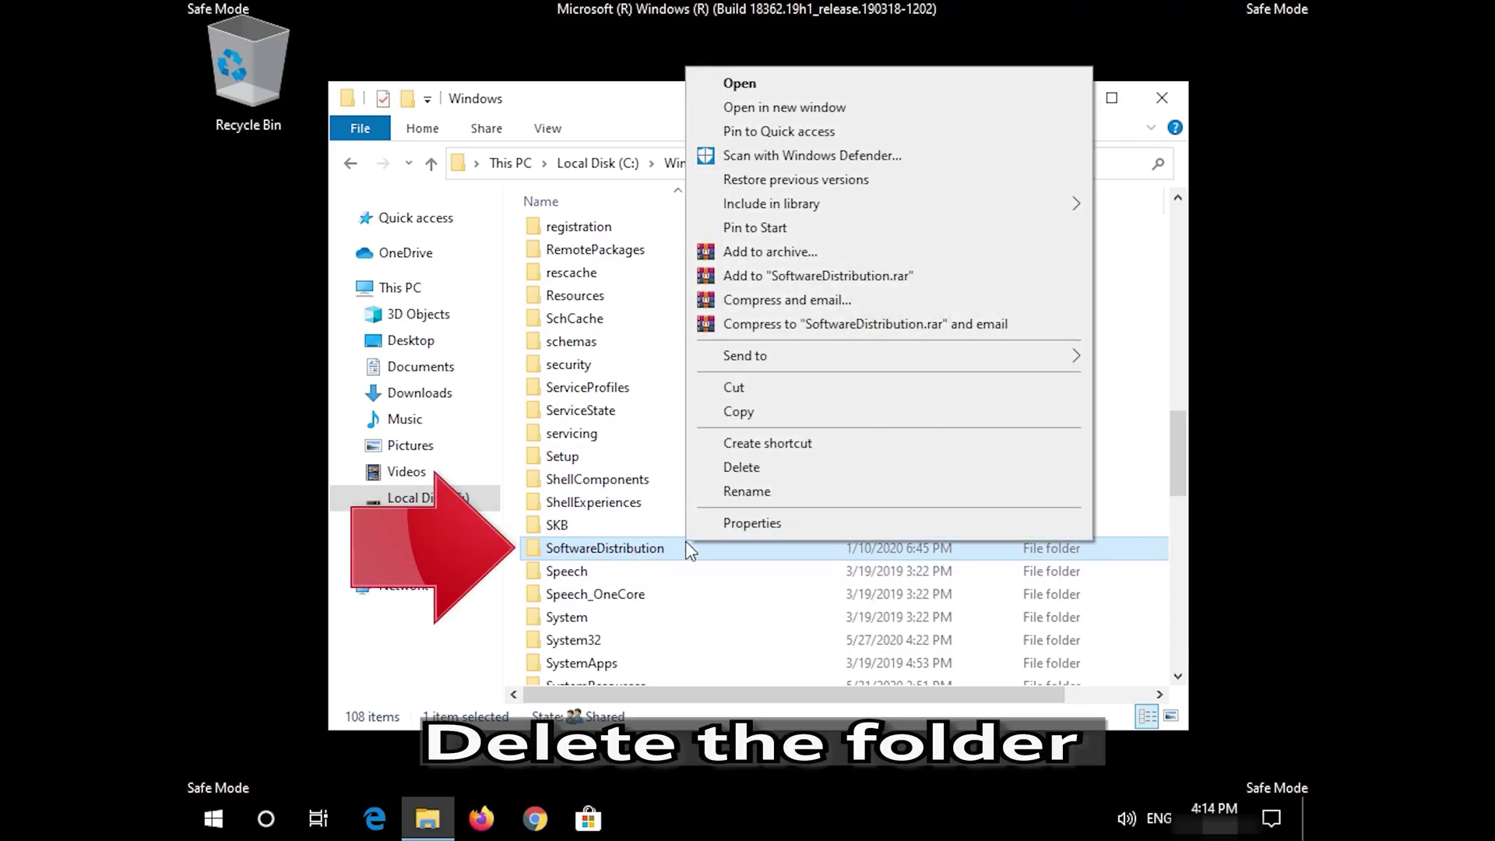
left_click(788, 467)
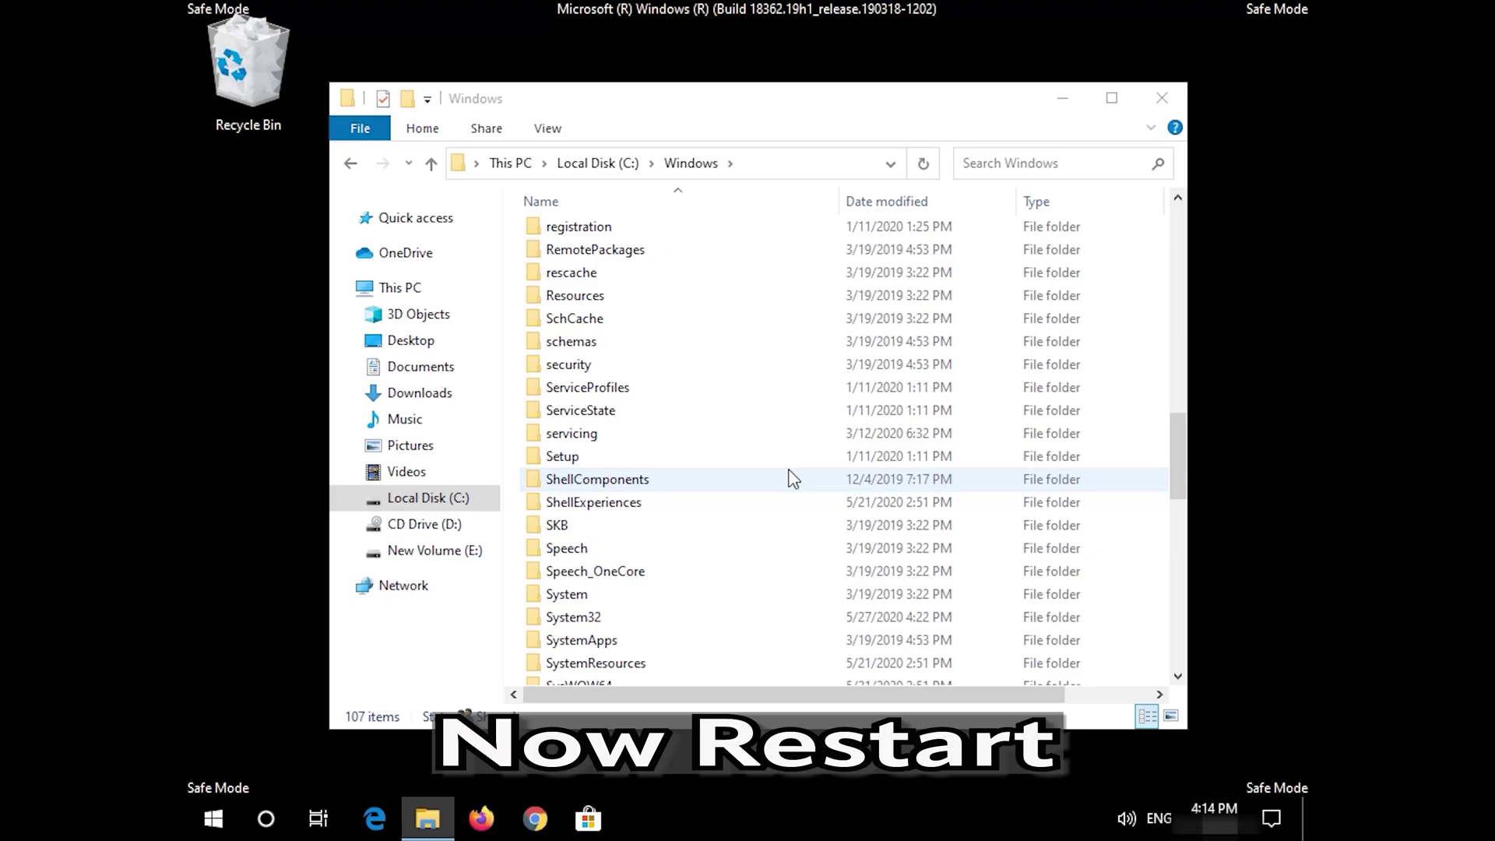
- Close the File Explorer window and restart the computer out of Safe Mode
left_click(1162, 98)
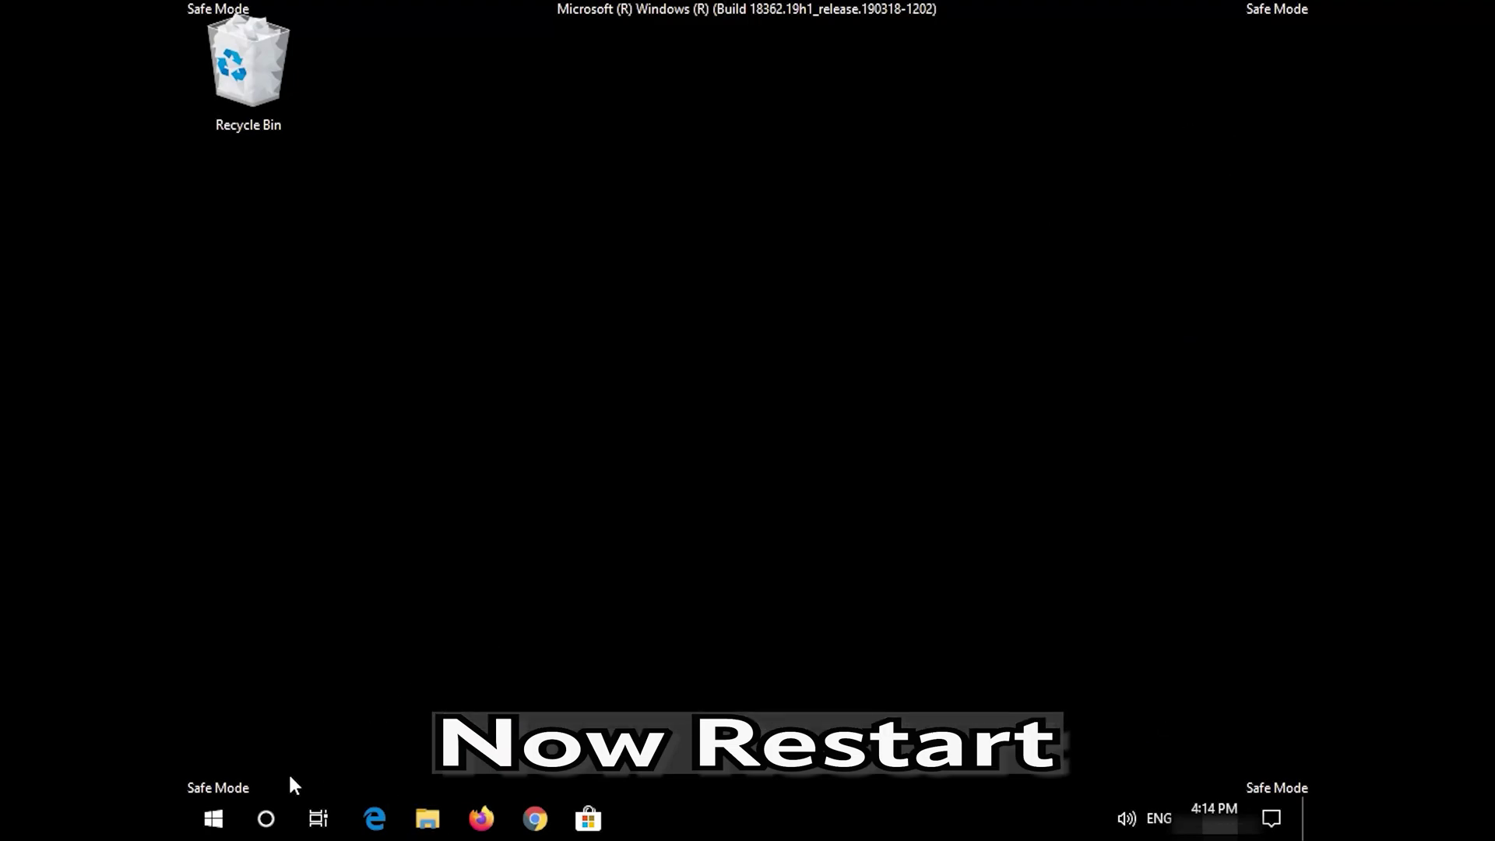
left_click(205, 808)
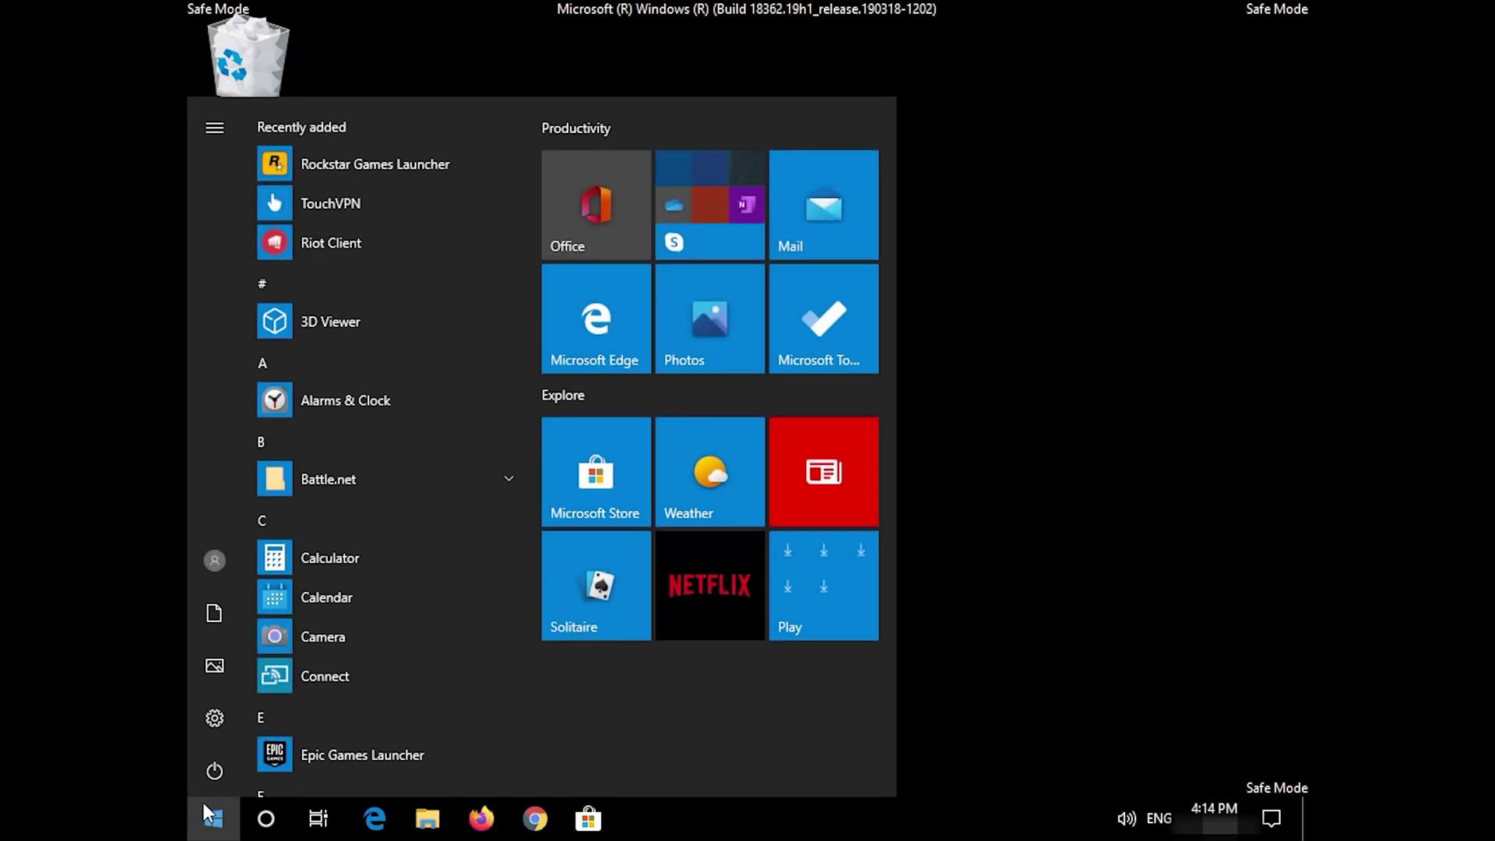
left_click(204, 780)
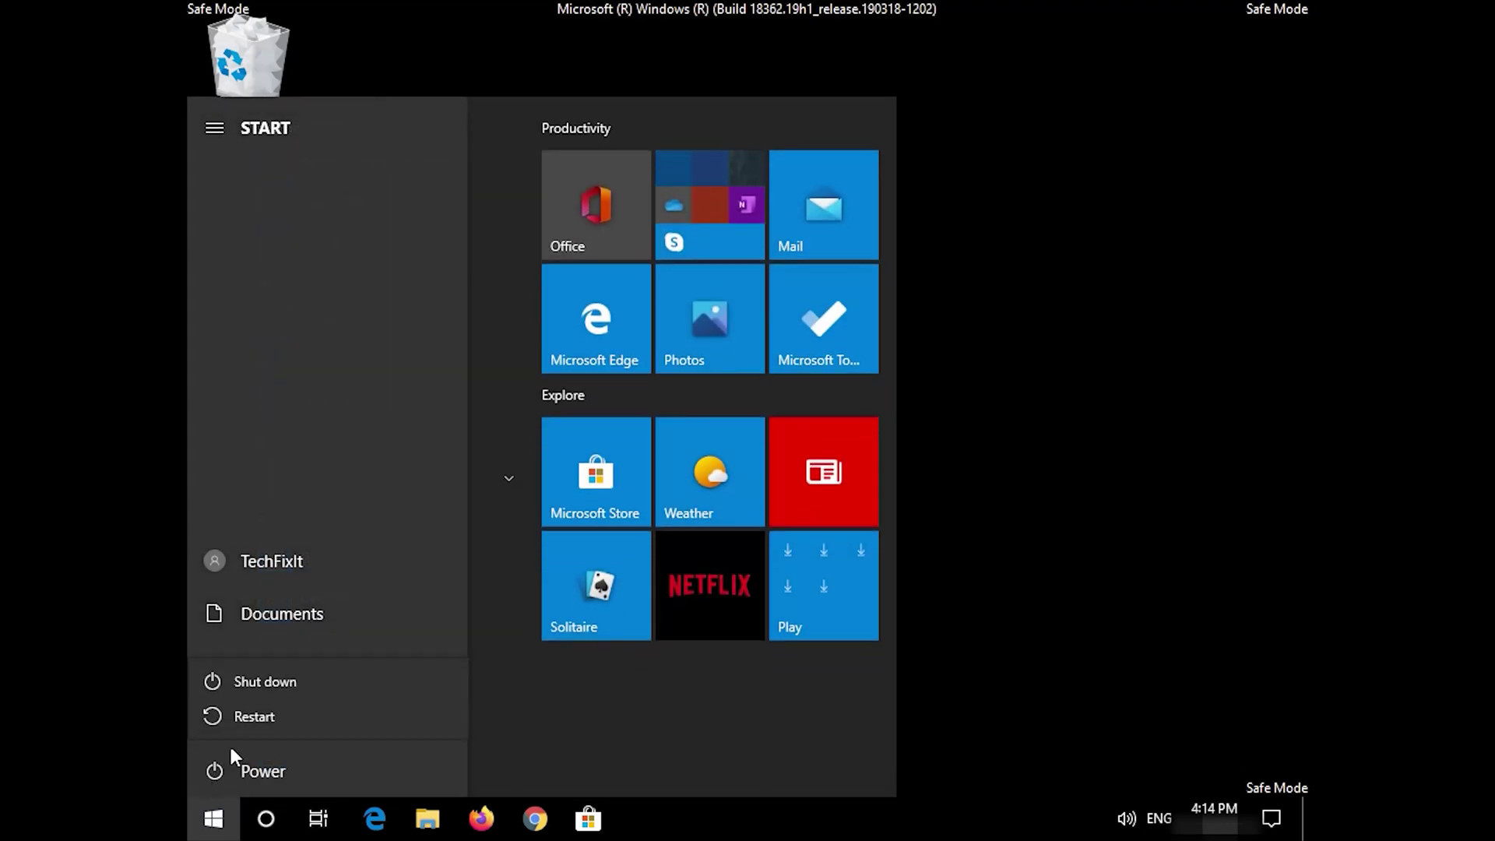
left_click(245, 718)
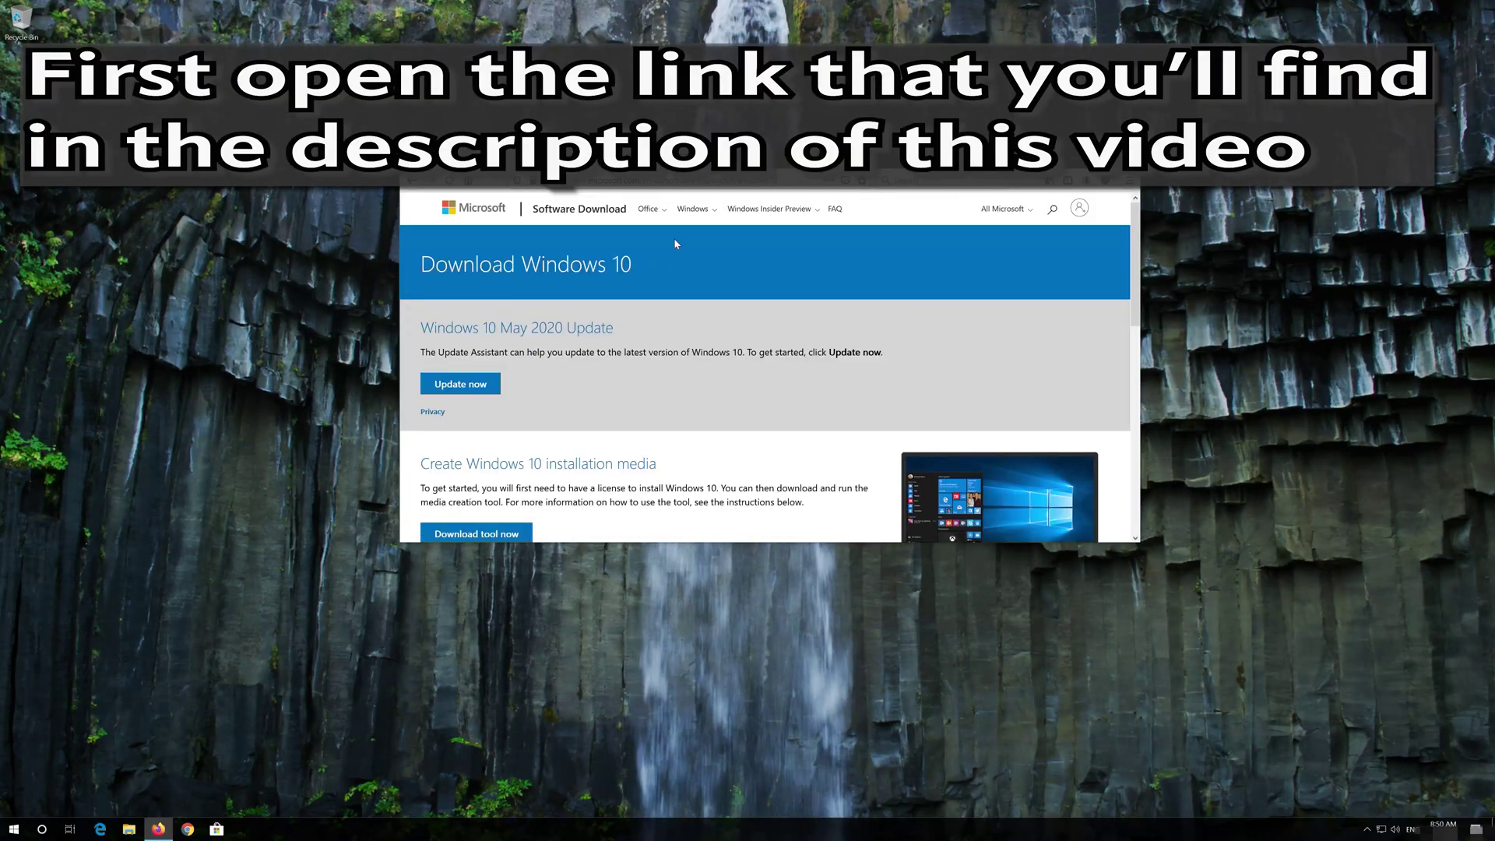
- Download MediaCreationTool2004.exe from Microsoft's Download Windows 10 page, save the file and close the browser
scroll(674, 243, "down", 1)
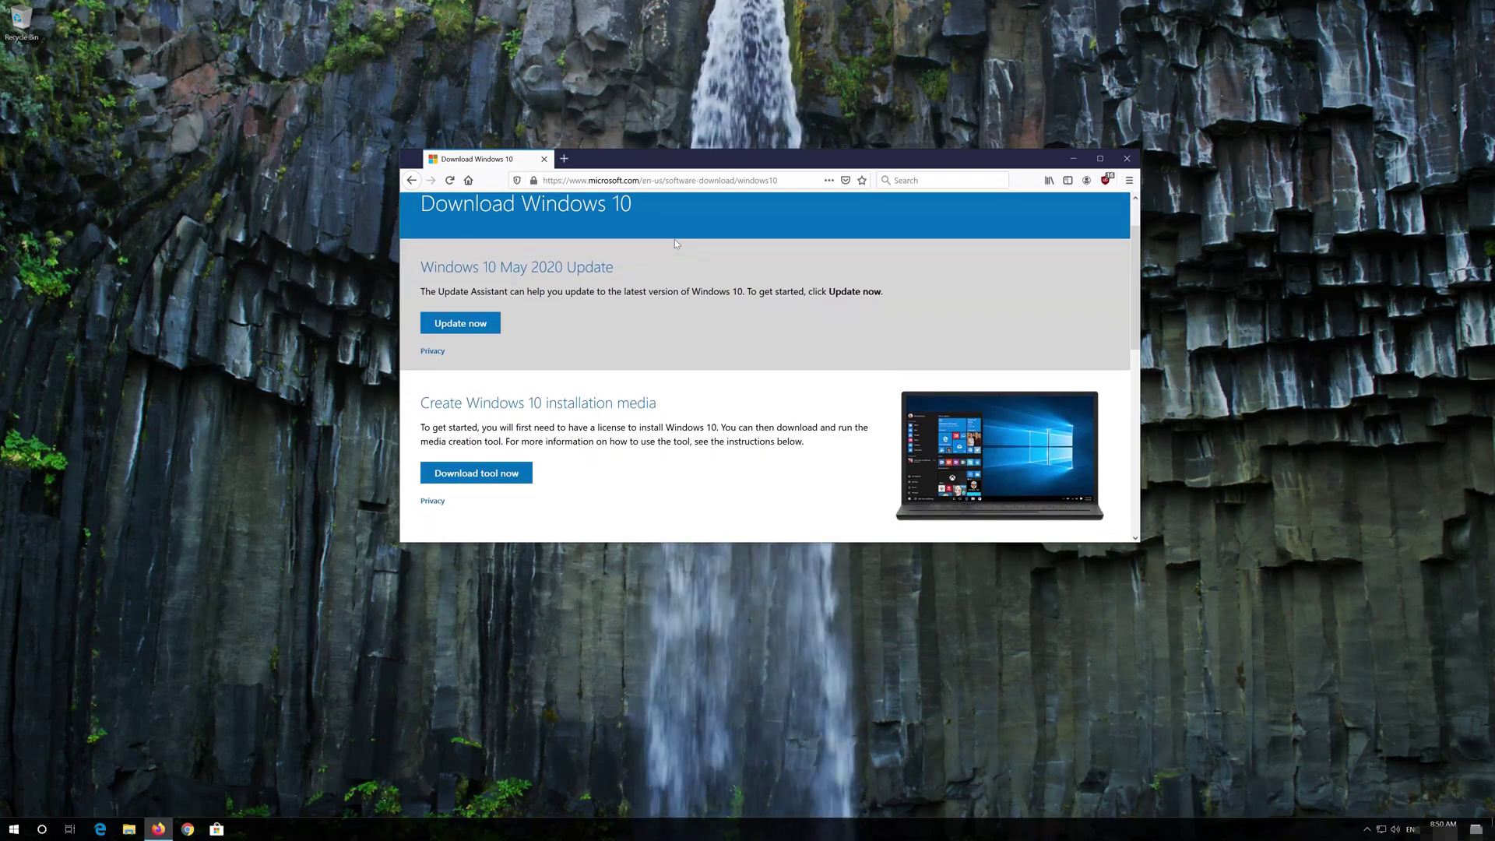
left_click(441, 475)
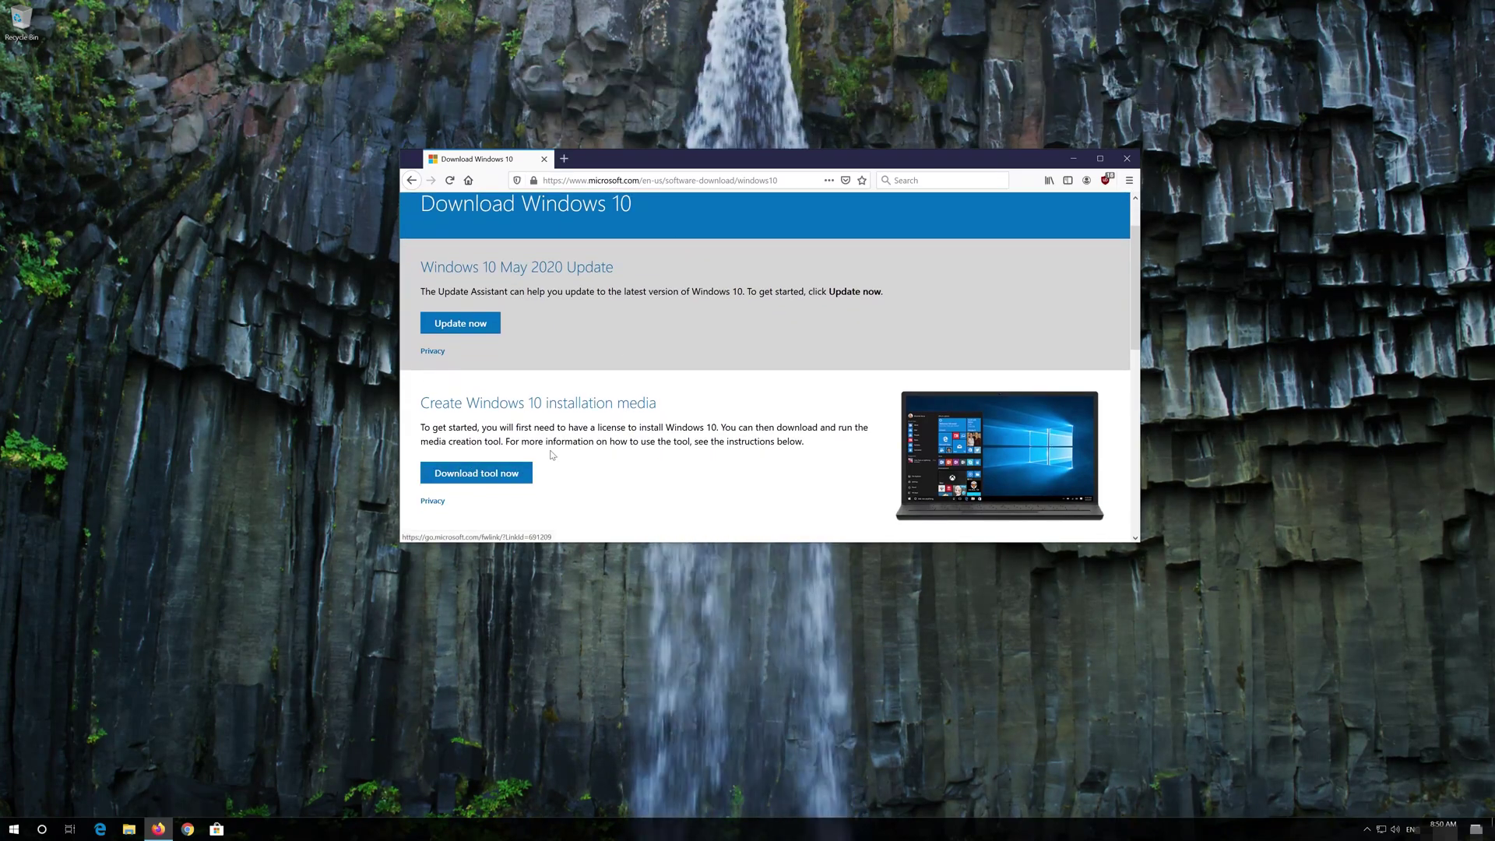
left_click(514, 473)
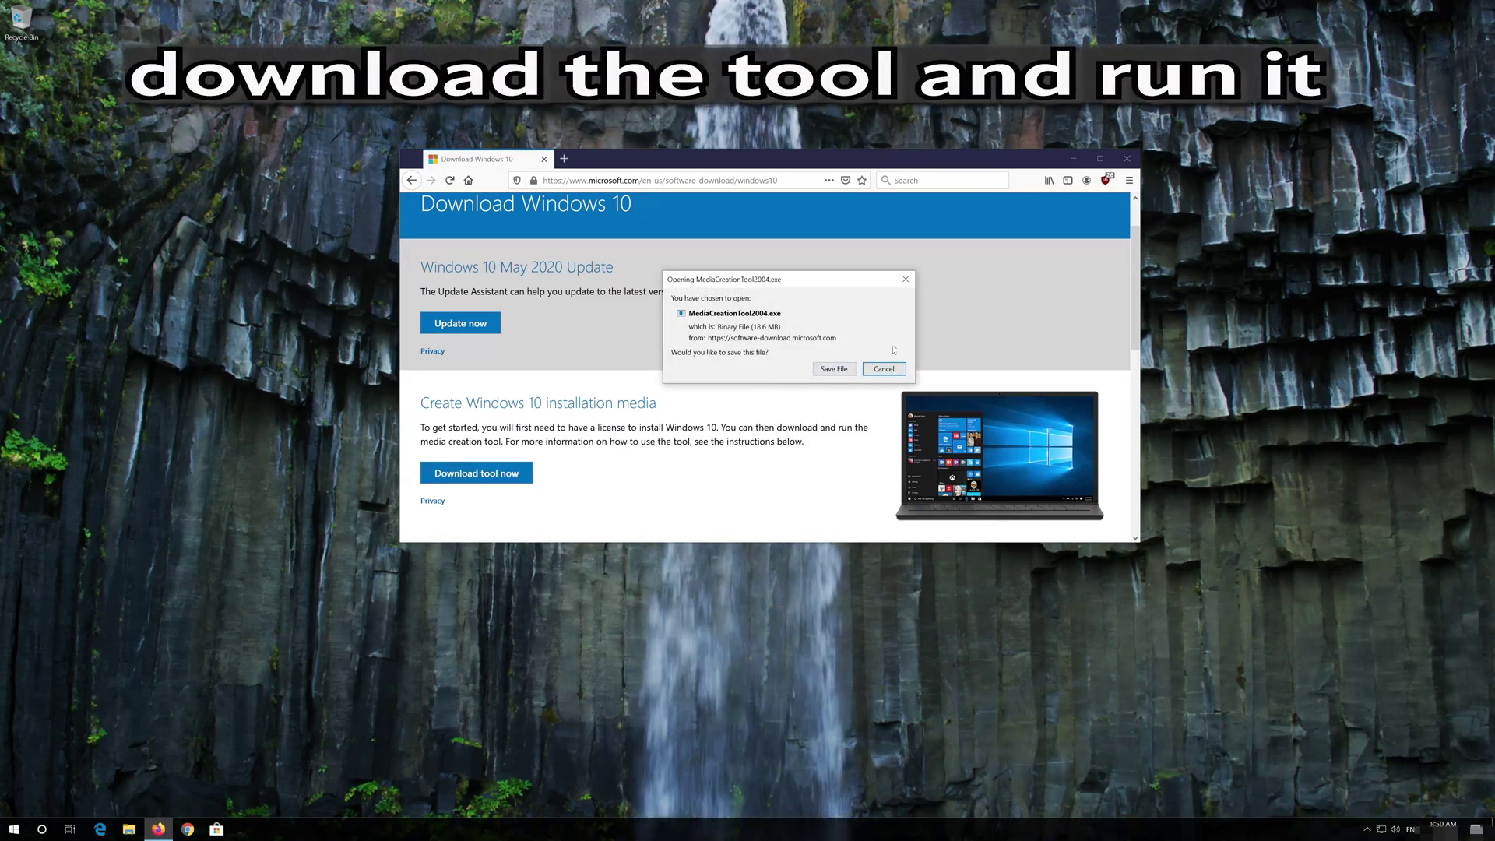
left_click(826, 371)
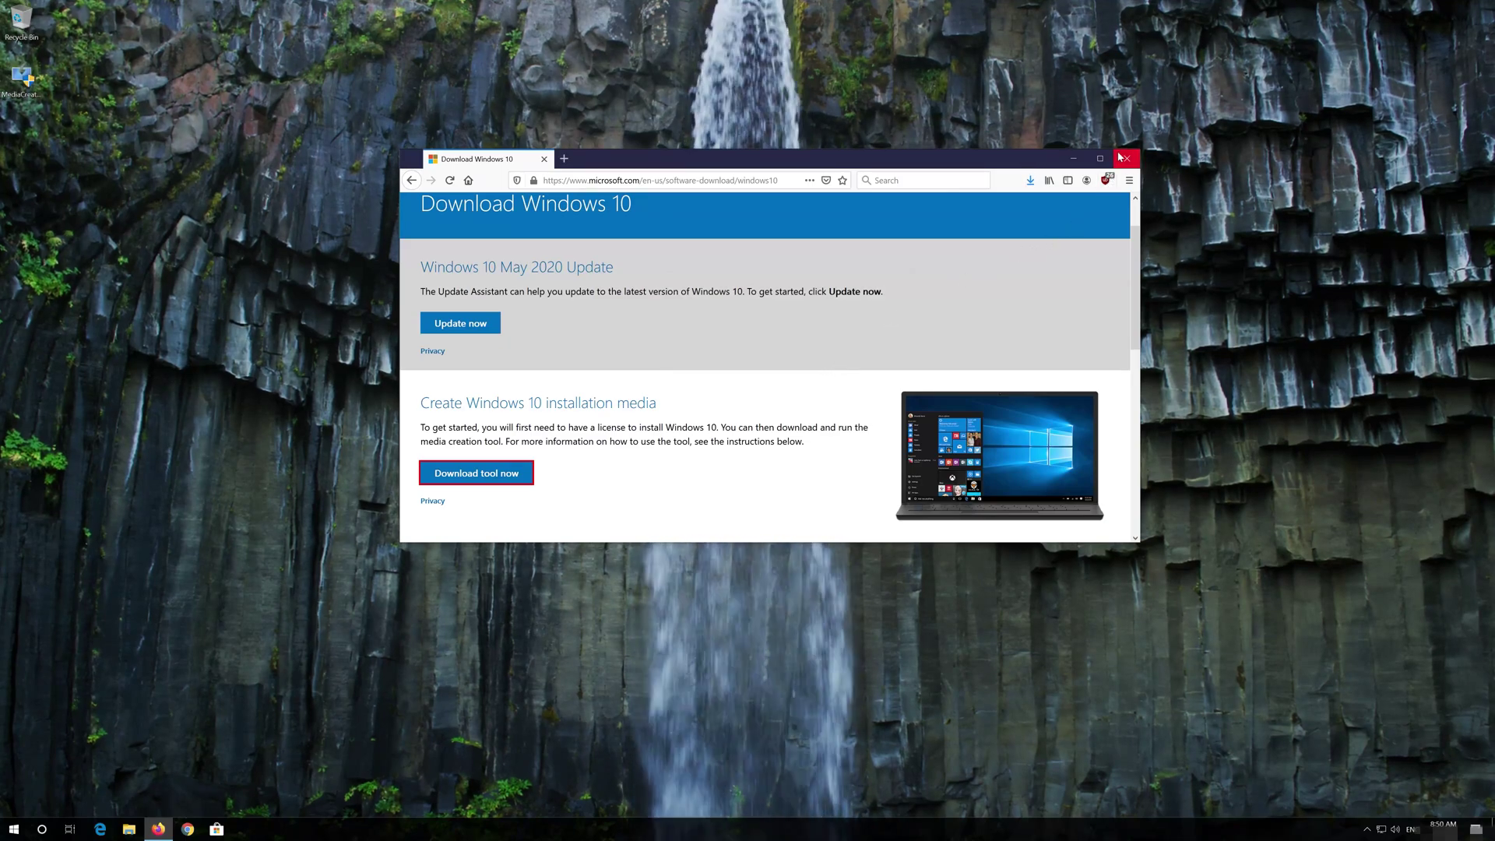
left_click(1120, 157)
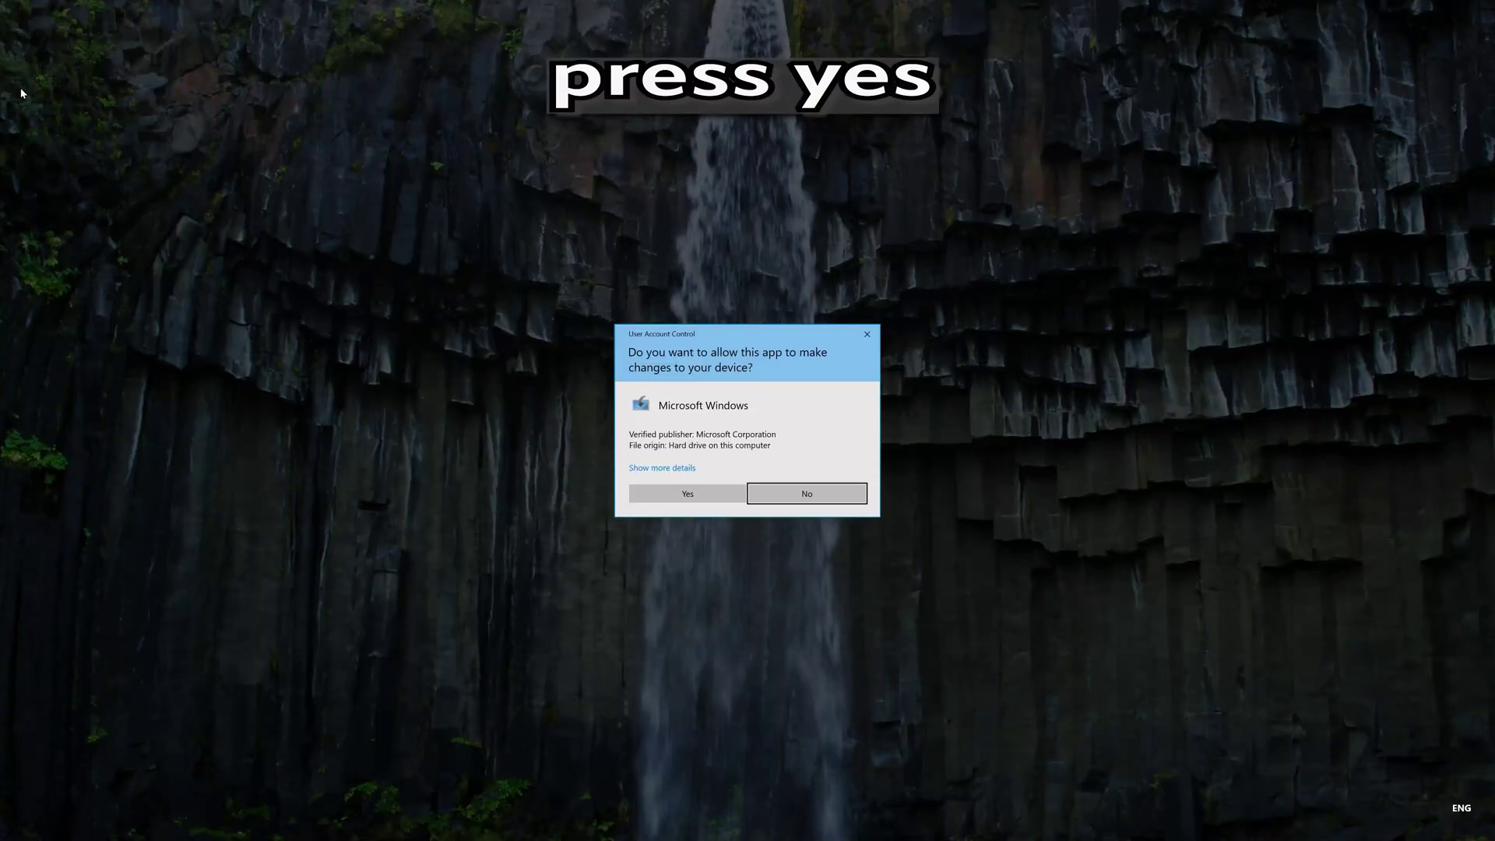
- Allow the media creation tool to run and upgrade this PC to Windows 10 Pro, accepting the license terms and keeping personal files and apps
left_click(685, 499)
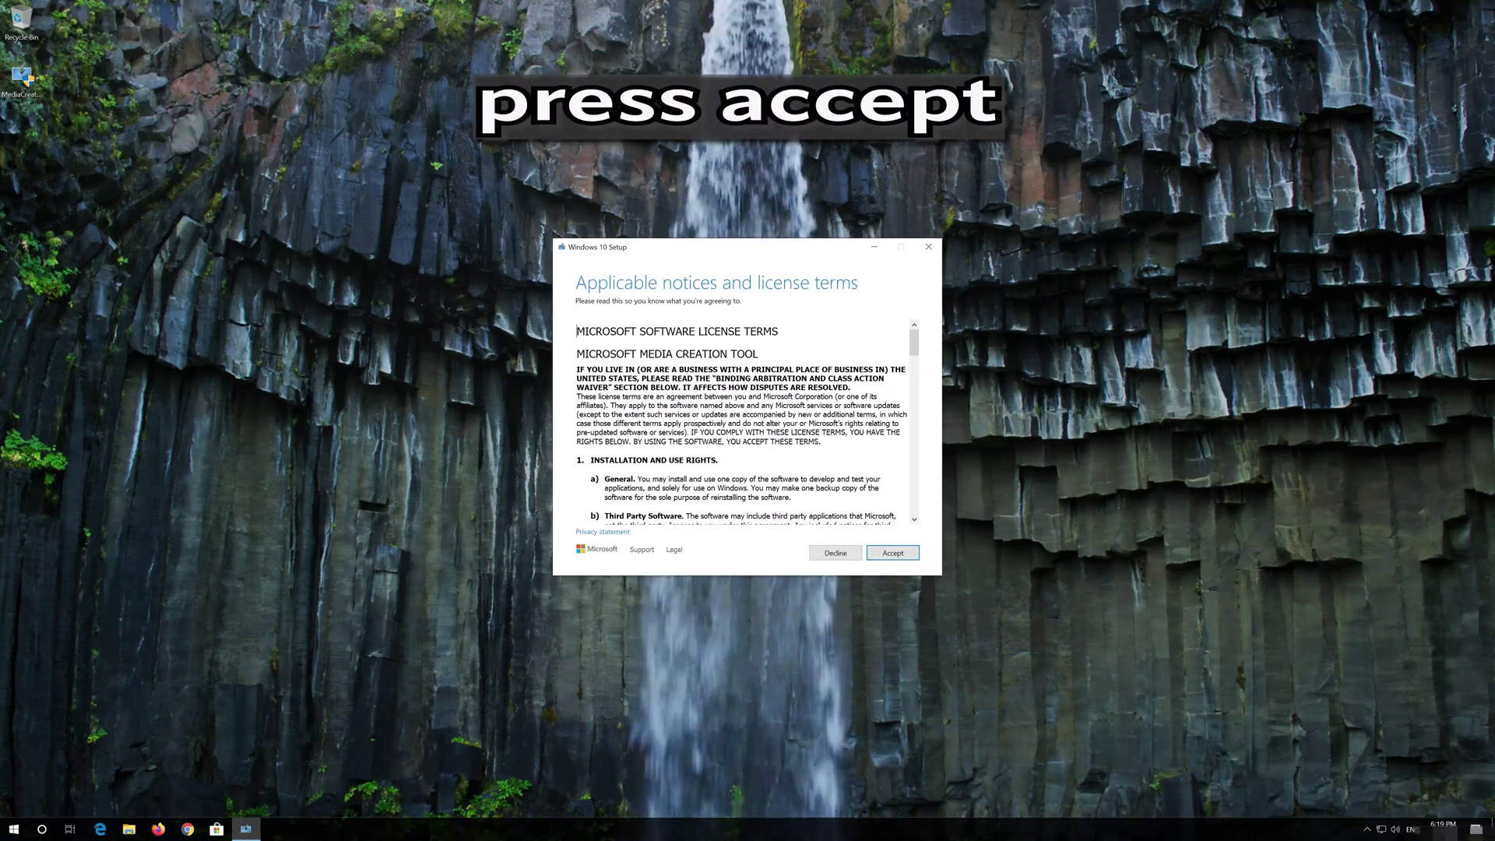
left_click(913, 552)
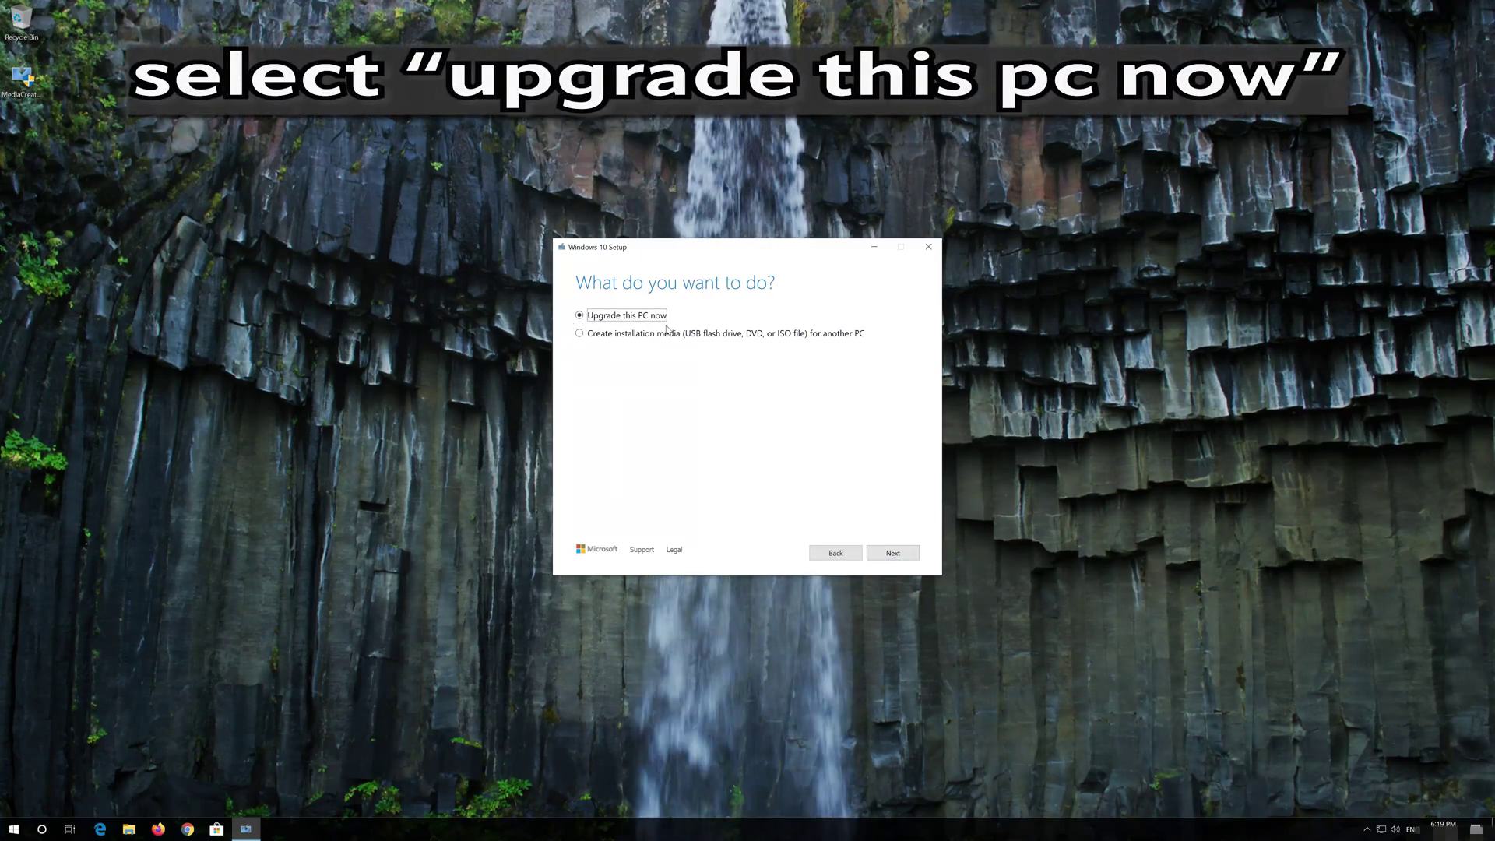
left_click(887, 555)
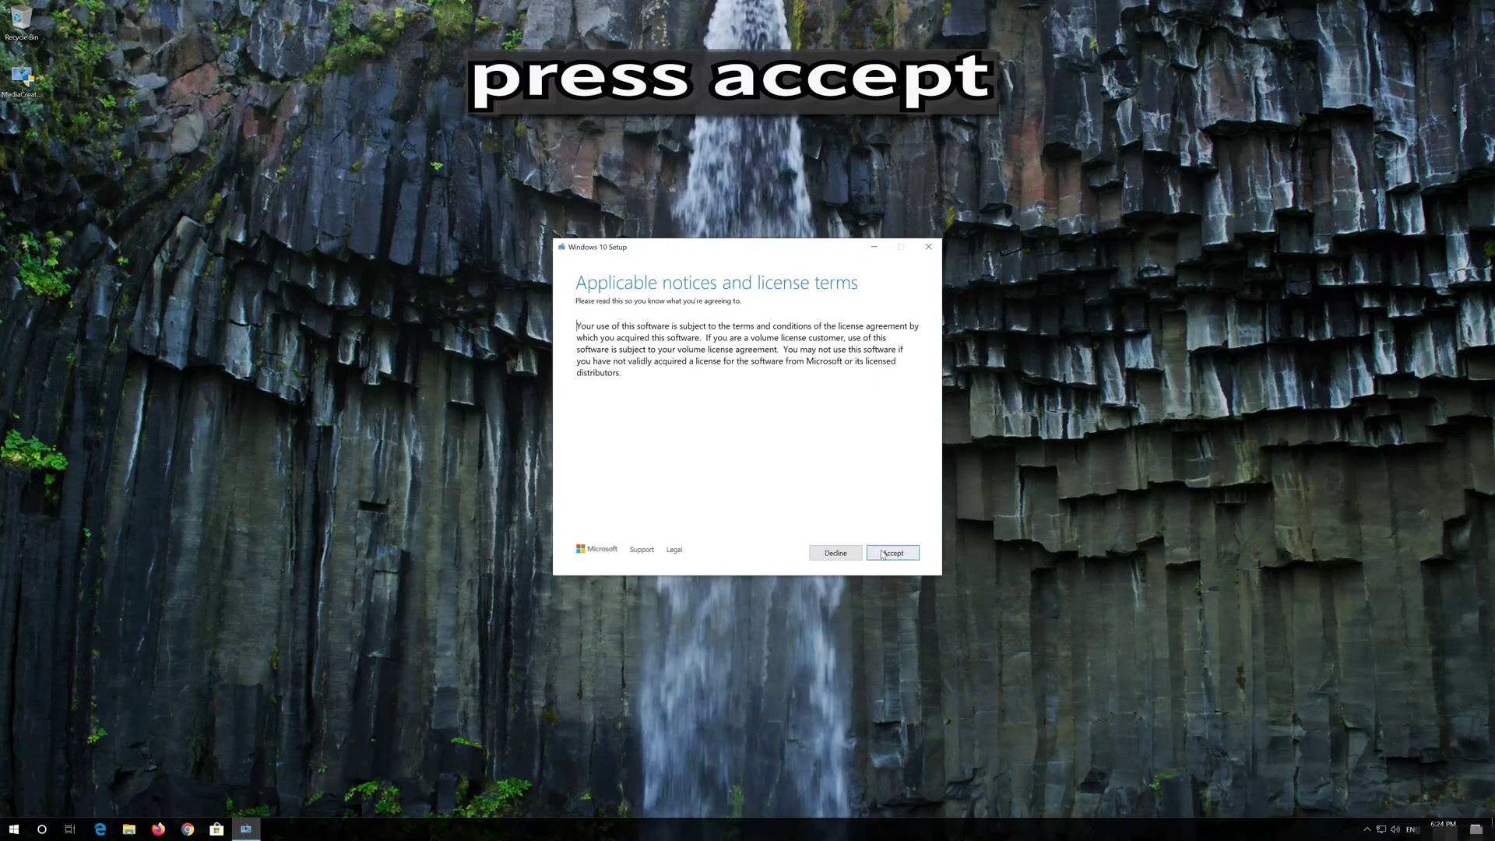
left_click(900, 552)
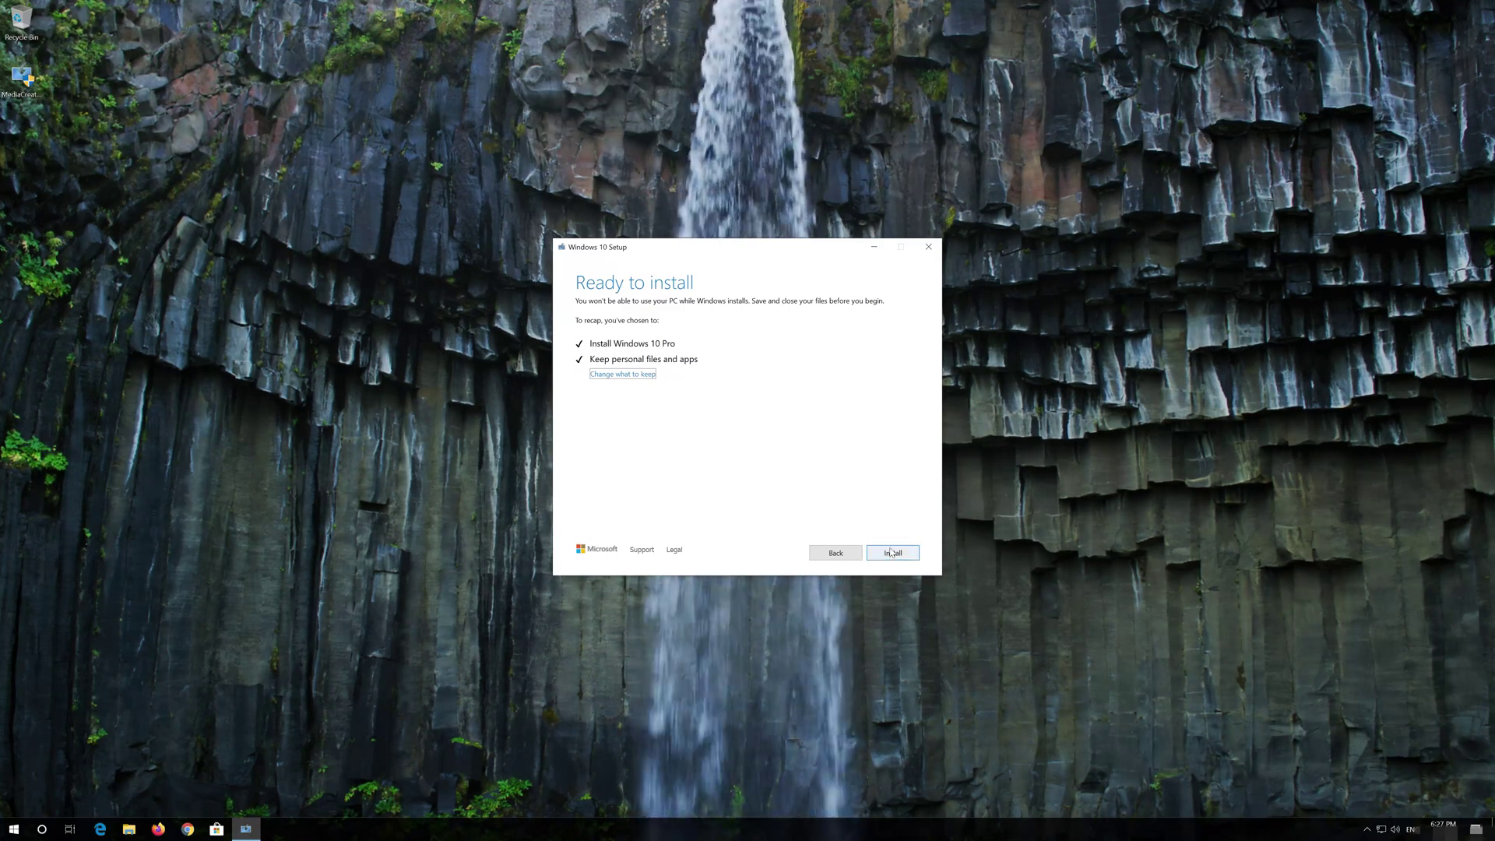
left_click(891, 551)
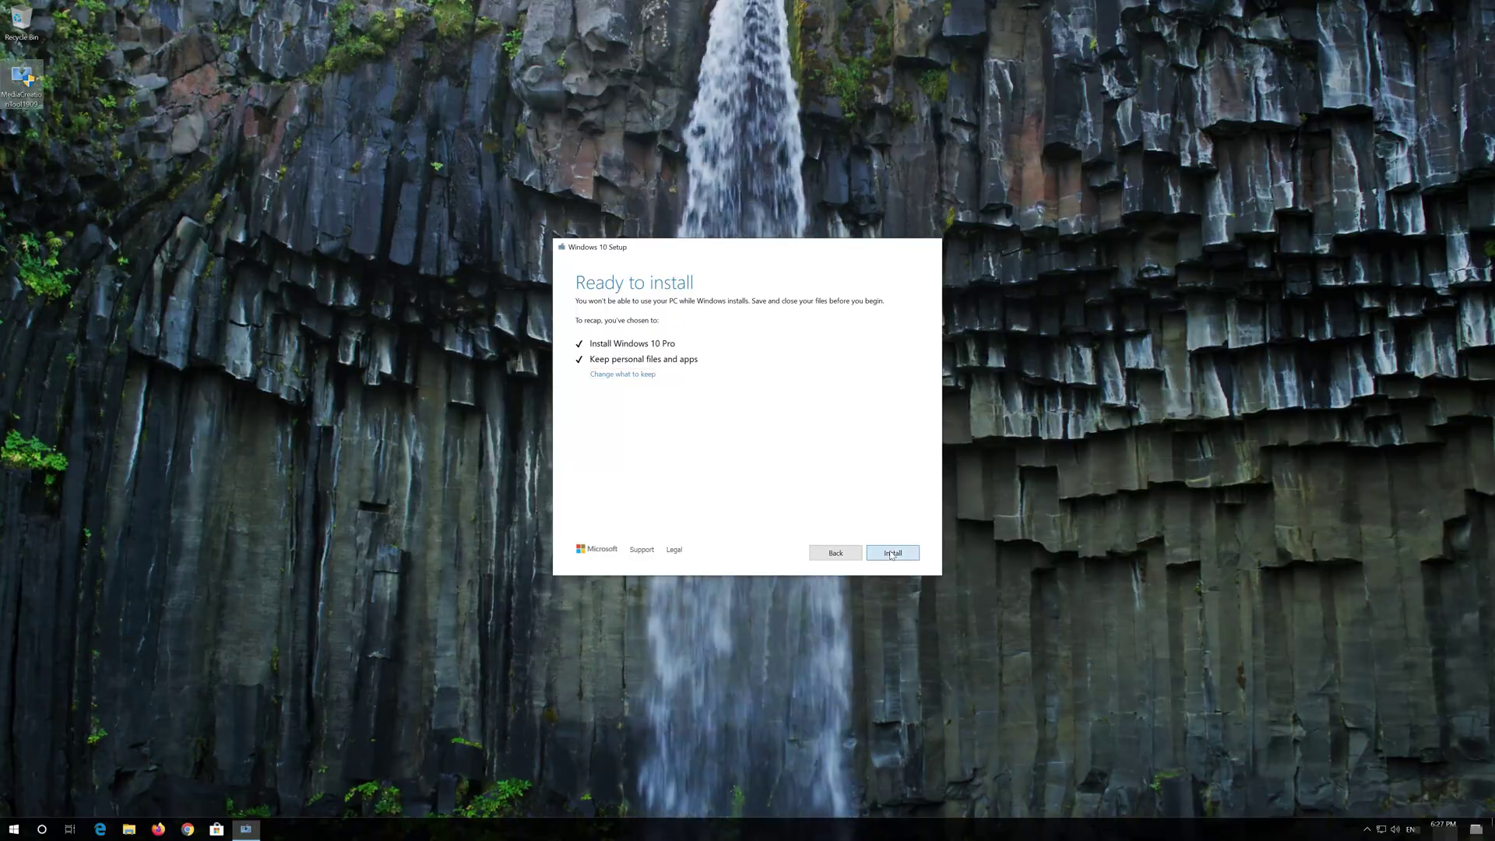